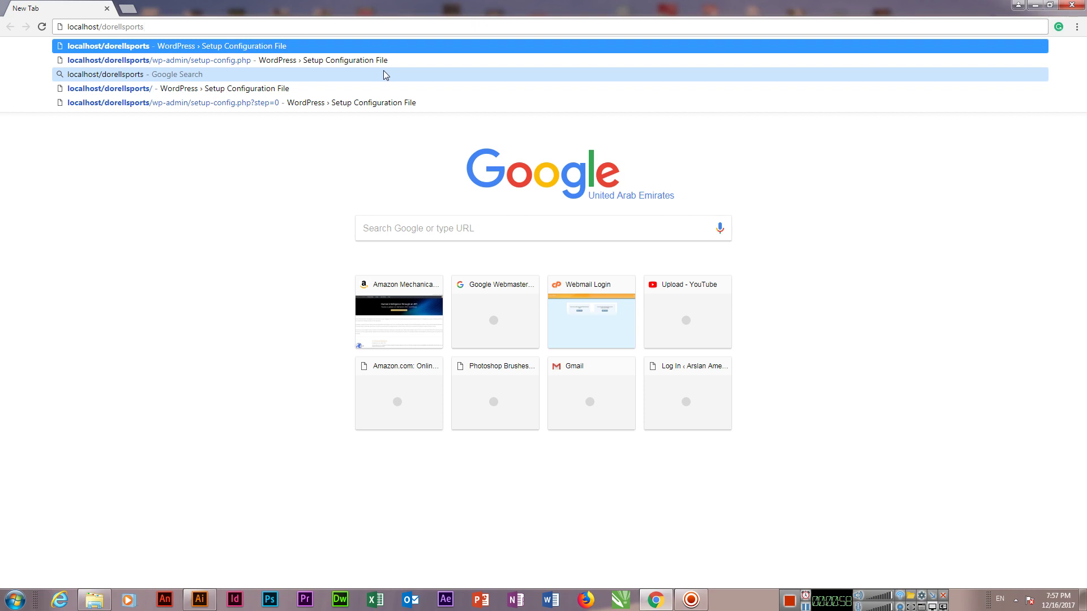
Step: Load localhost/dorellsports in Chrome to reach the WordPress setup page
{"action": "key", "text": "Return"}
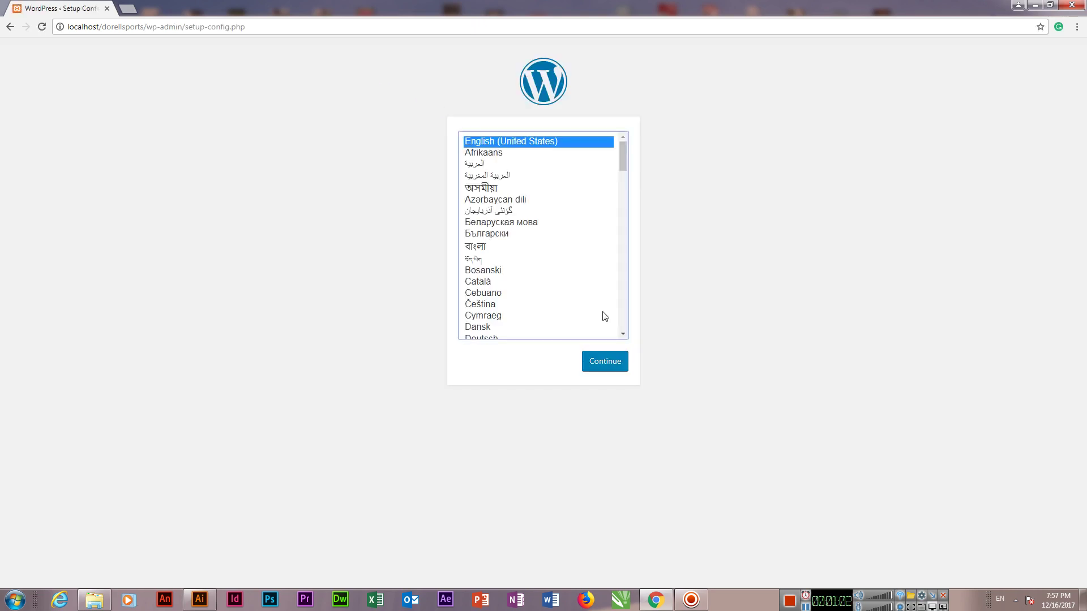
Step: Continue setup in English (United States) and open a fresh blank browser tab
{"action": "left_click", "coordinate": [614, 367]}
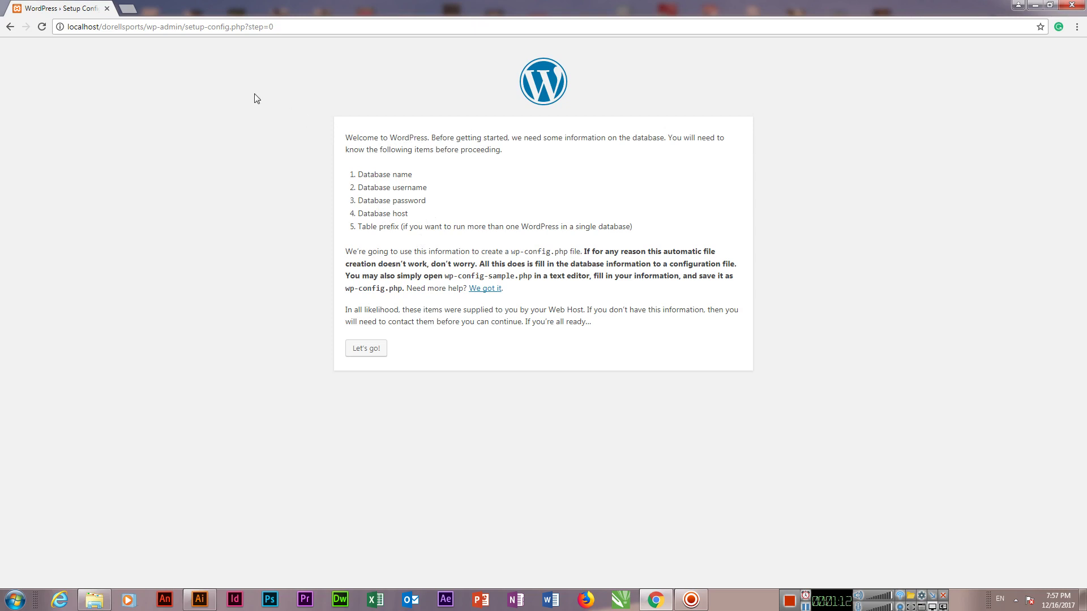
{"action": "left_click", "coordinate": [129, 11]}
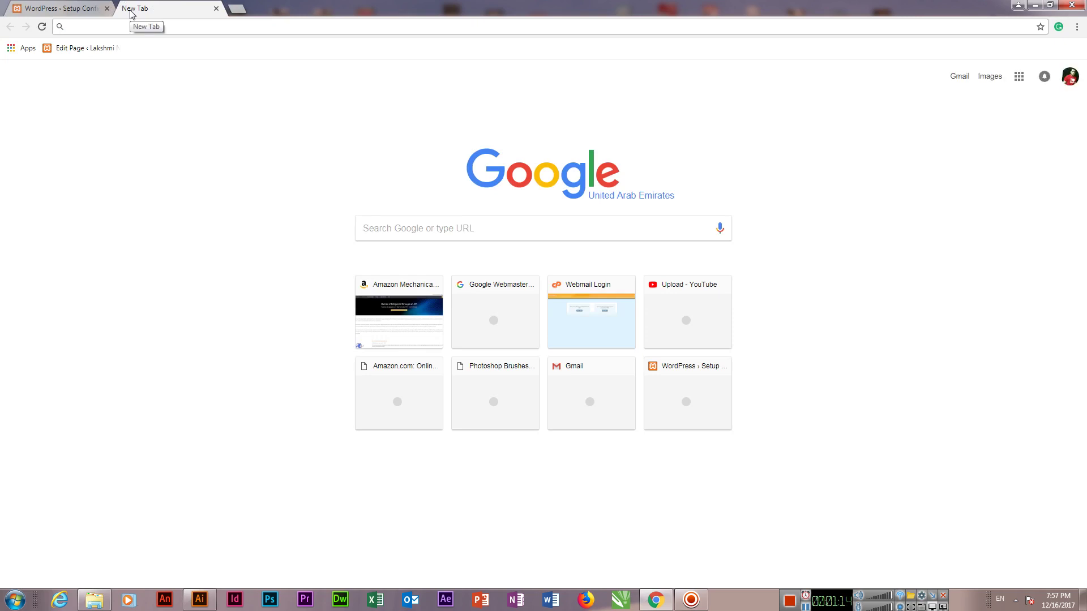
Step: At localhost/phpmyadmin, create an empty database named dorellsports from the Databases tab
{"action": "type", "text": "localhost/p"}
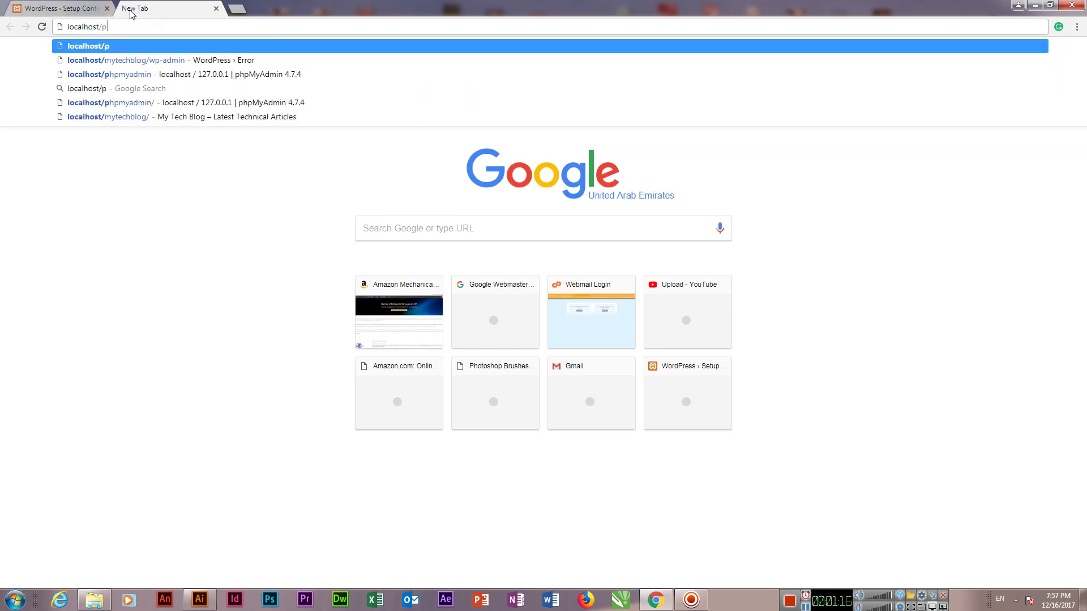
{"action": "type", "text": "hpmyadmin"}
{"action": "key", "text": "Return"}
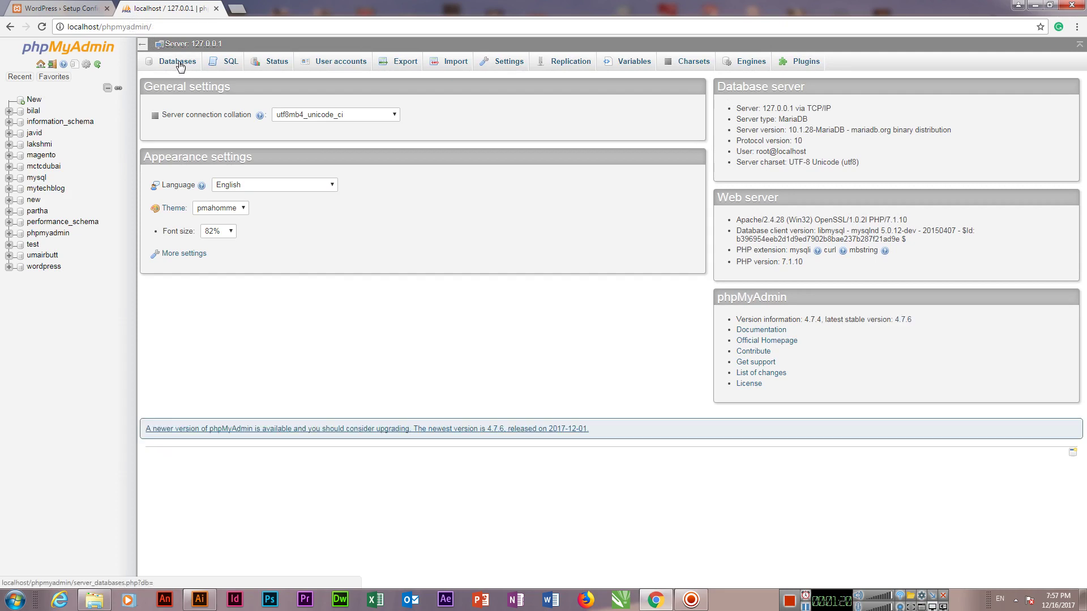
{"action": "left_click", "coordinate": [180, 66]}
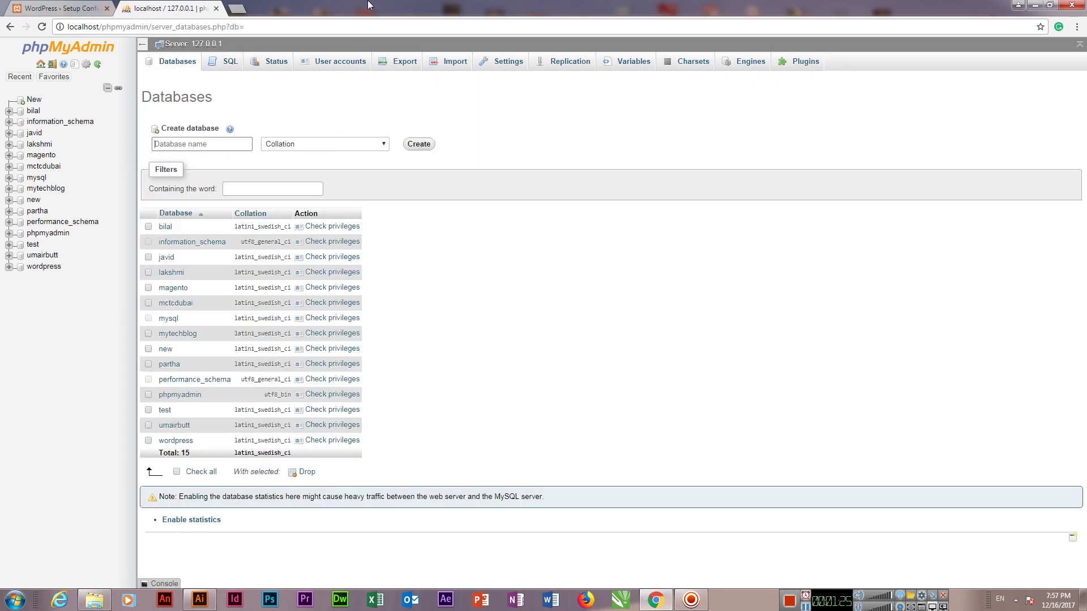
{"action": "type", "text": "dorellsports"}
{"action": "left_click", "coordinate": [419, 144]}
Step: Submit database connection details: database dorellsports, user root, blank password
{"action": "left_click", "coordinate": [80, 7]}
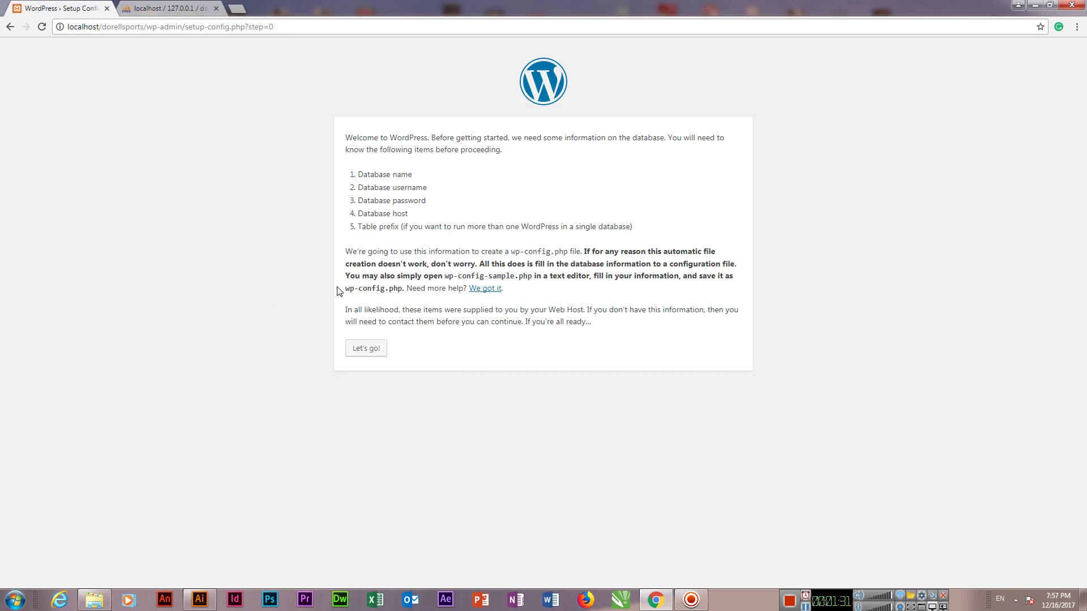
{"action": "left_click", "coordinate": [367, 348]}
{"action": "left_click_drag", "start_coordinate": [475, 168], "coordinate": [367, 175]}
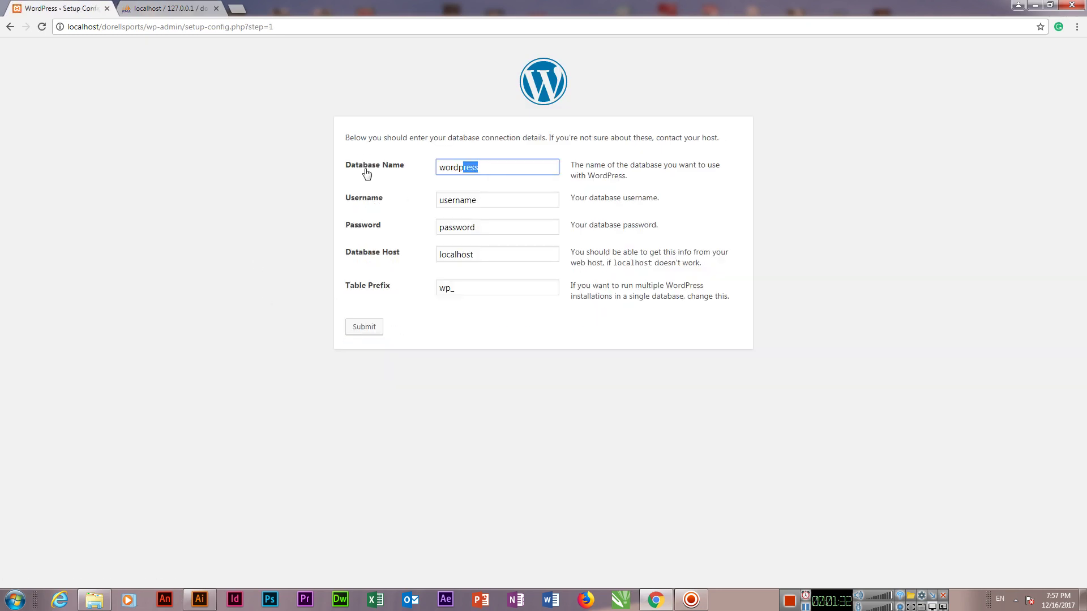
{"action": "type", "text": "dorellsports"}
{"action": "key", "text": "Tab"}
{"action": "type", "text": "root"}
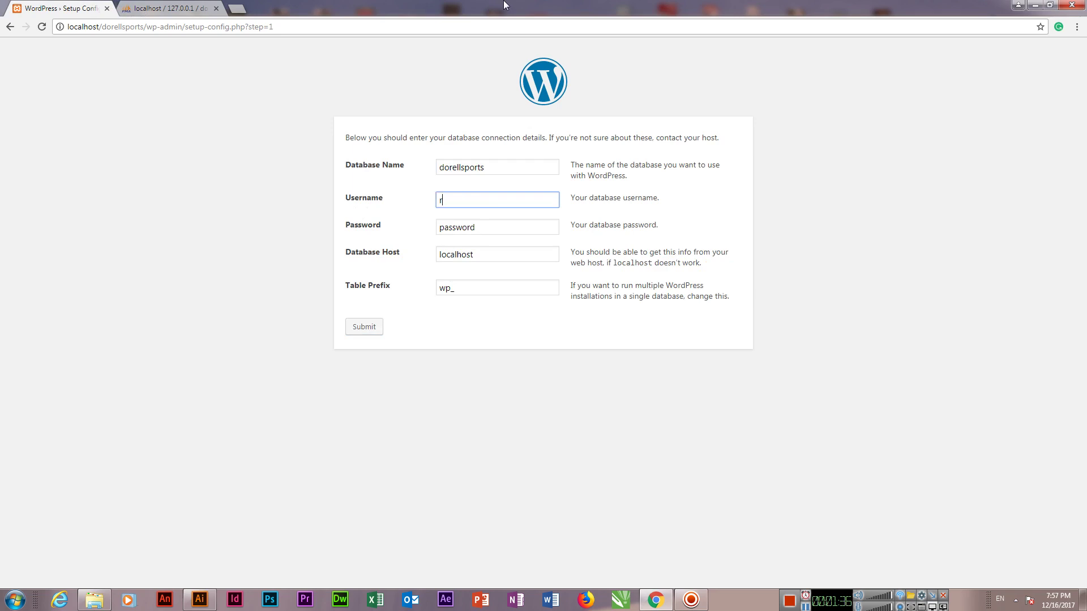
{"action": "key", "text": "Tab"}
{"action": "key", "text": "BackSpace"}
{"action": "key", "text": "Tab"}
{"action": "key", "text": "Tab"}
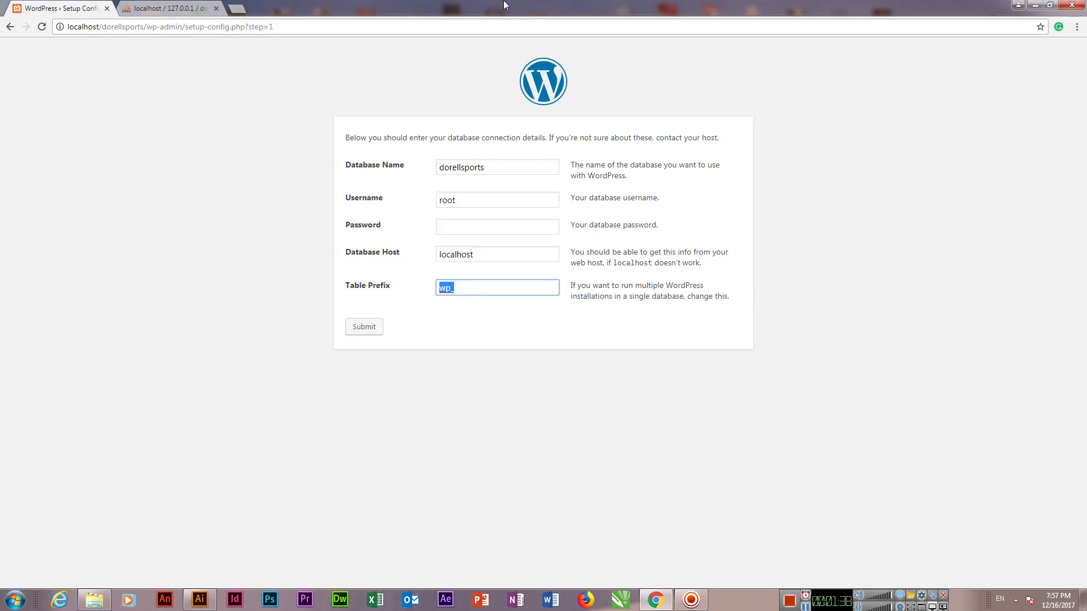
{"action": "key", "text": "Tab"}
{"action": "key", "text": "Return"}
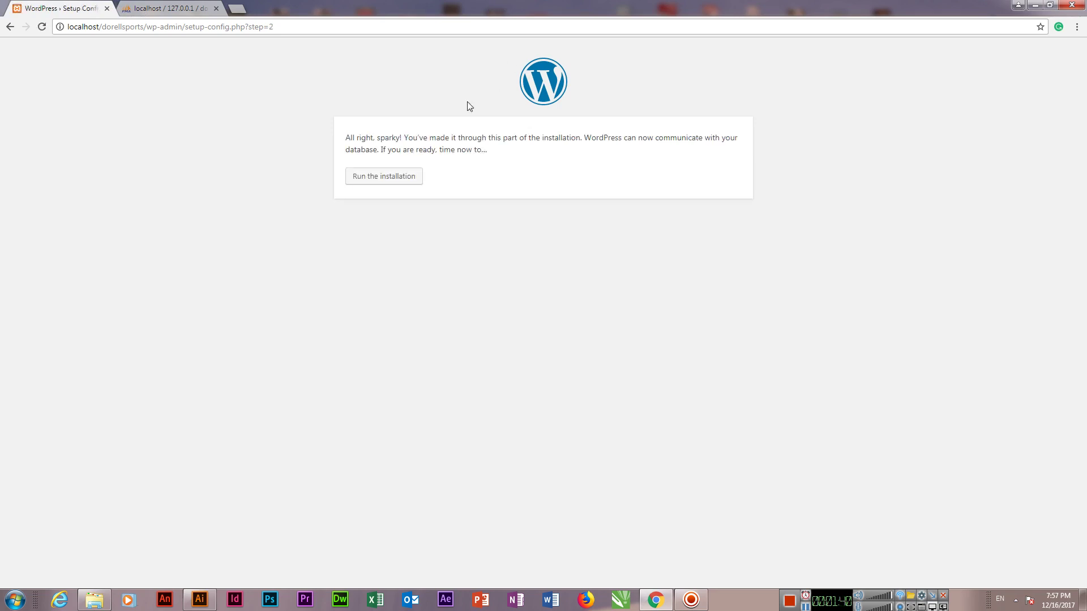
Step: Install the site titled Dorell Sports with user admin, a confirmed weak password and an e-mail address
{"action": "left_click", "coordinate": [393, 182]}
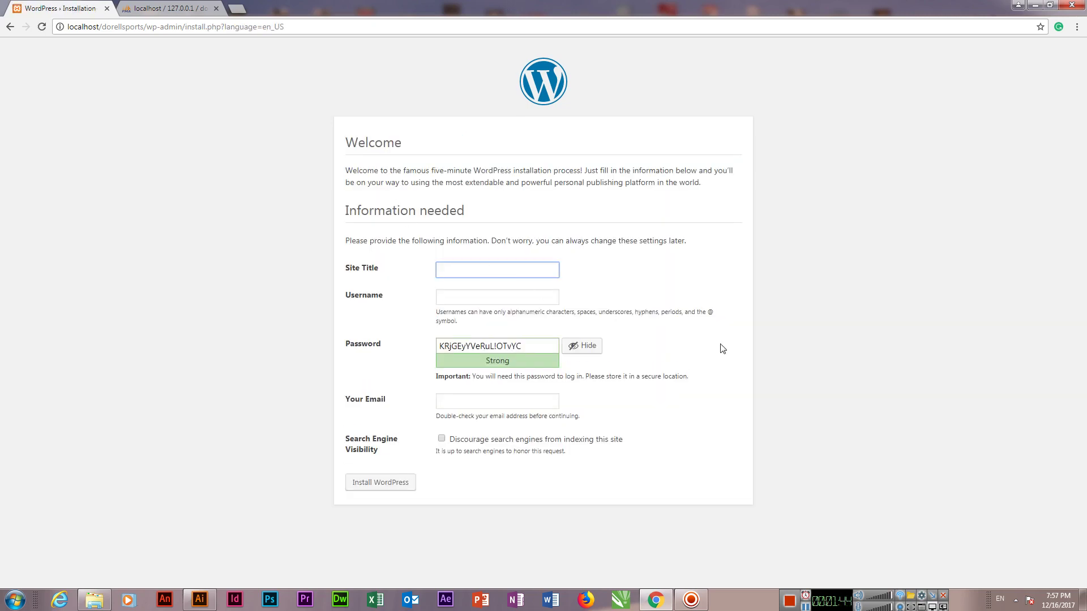
{"action": "key", "text": "Tab"}
{"action": "key", "text": "Tab"}
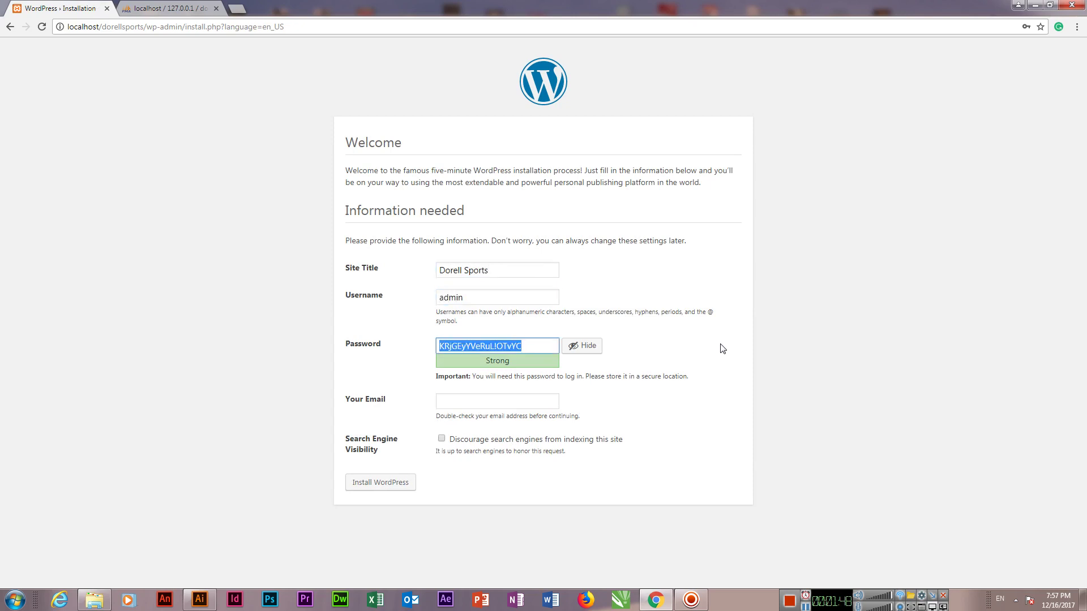
{"action": "key", "text": "Tab"}
{"action": "key", "text": "Tab"}
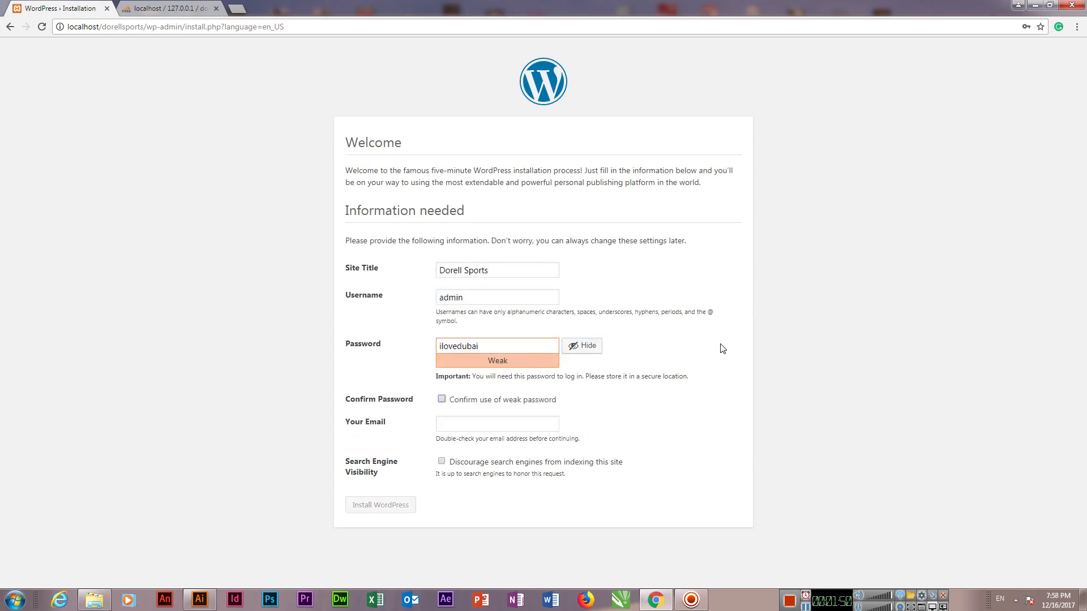
{"action": "key", "text": "Tab"}
{"action": "key", "text": "shift+Tab"}
{"action": "key", "text": "Tab"}
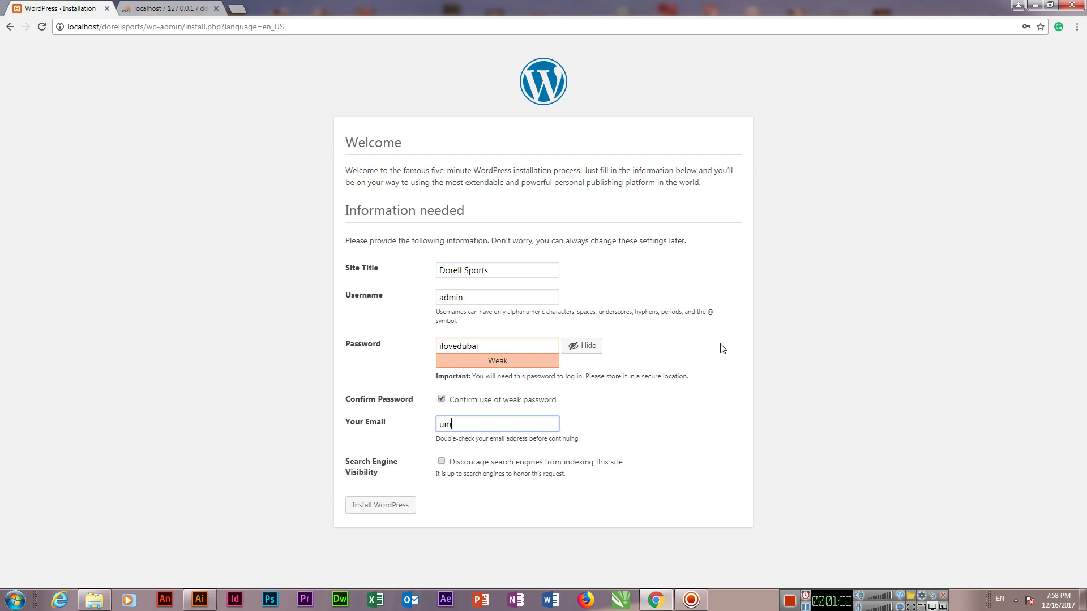
{"action": "key", "text": "Tab"}
{"action": "key", "text": "Tab"}
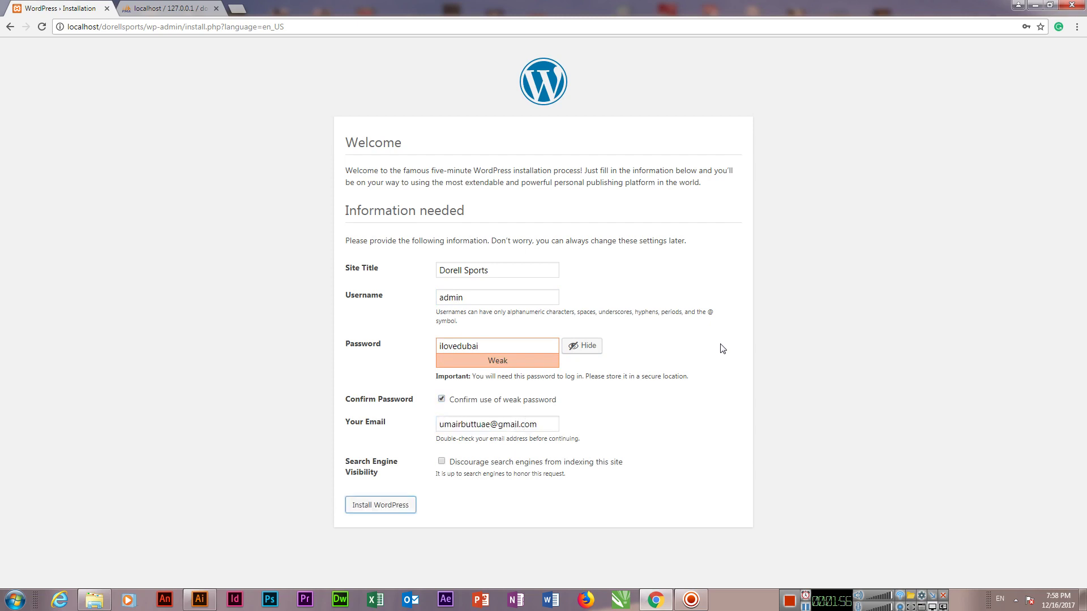
{"action": "key", "text": "Return"}
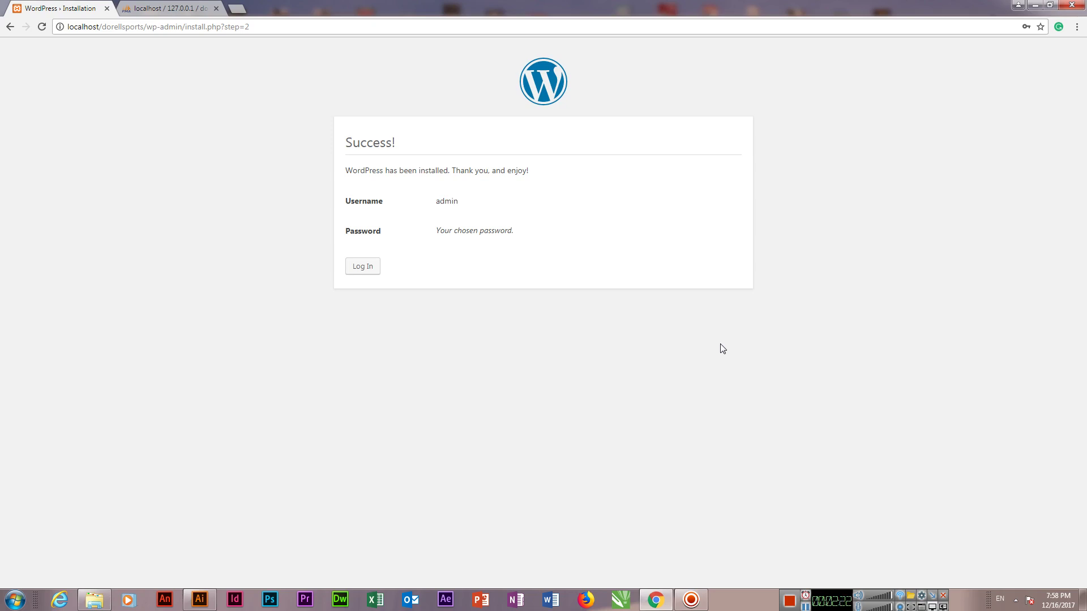
Step: Log in as admin with the account password and decline Chrome's save-password offer
{"action": "left_click", "coordinate": [365, 274]}
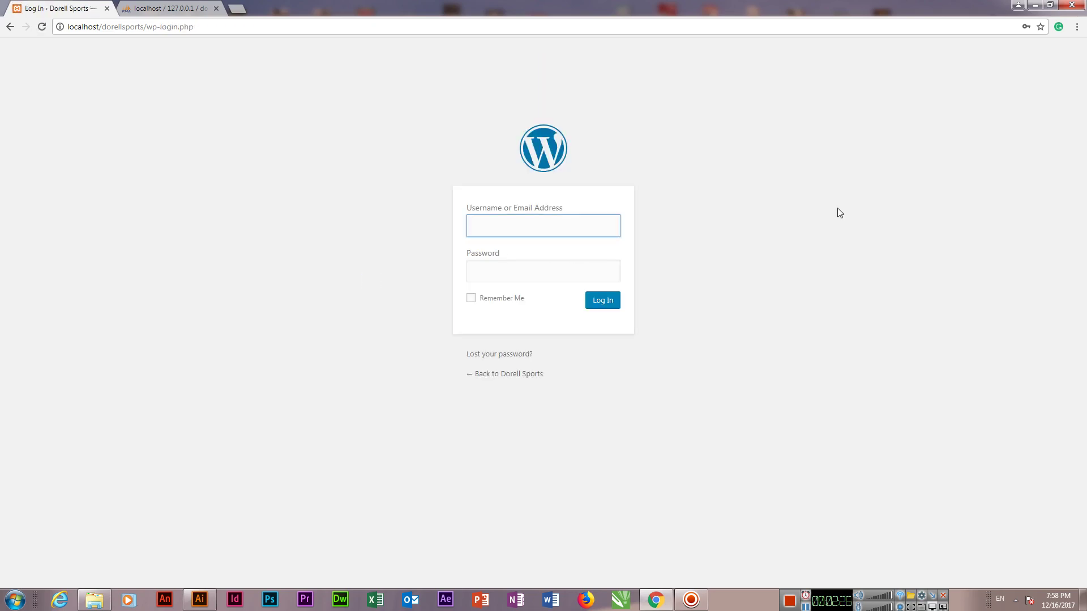
{"action": "type", "text": "admin"}
{"action": "key", "text": "Tab"}
{"action": "type", "text": "**********"}
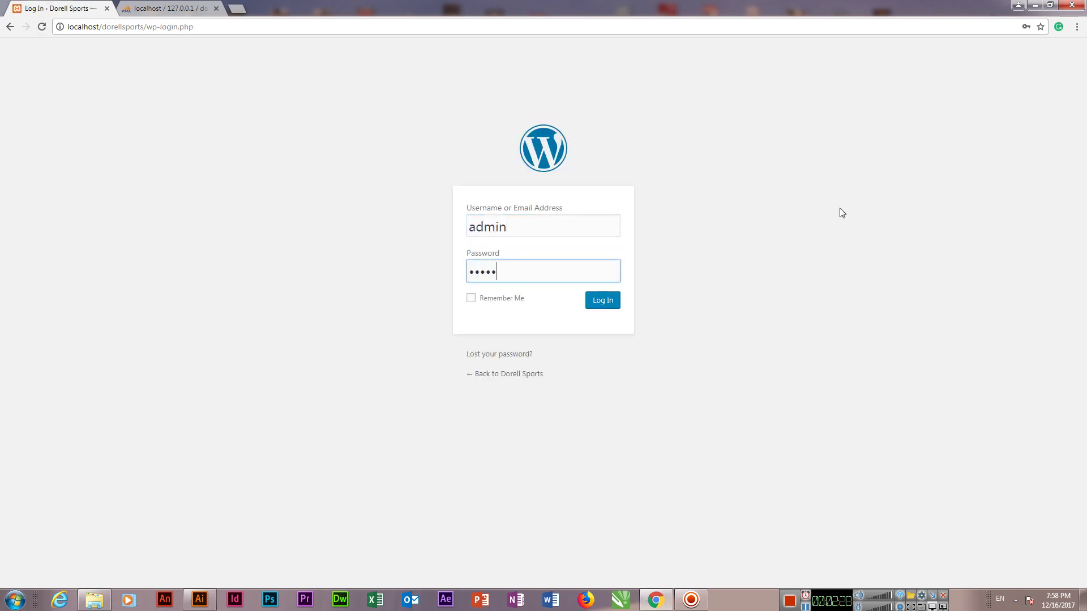
{"action": "key", "text": "Return"}
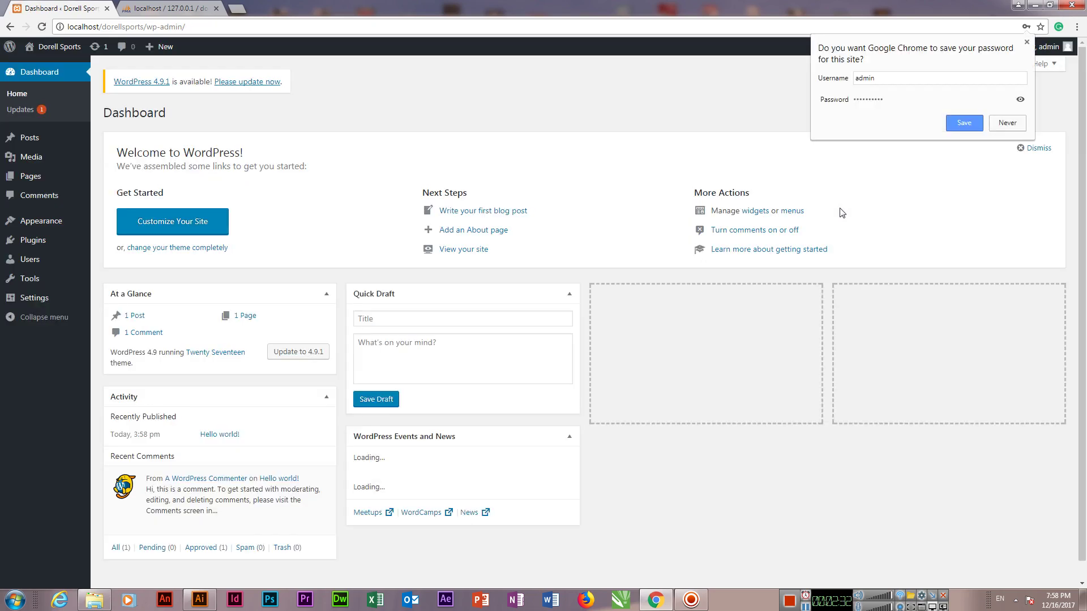
{"action": "left_click", "coordinate": [1005, 123]}
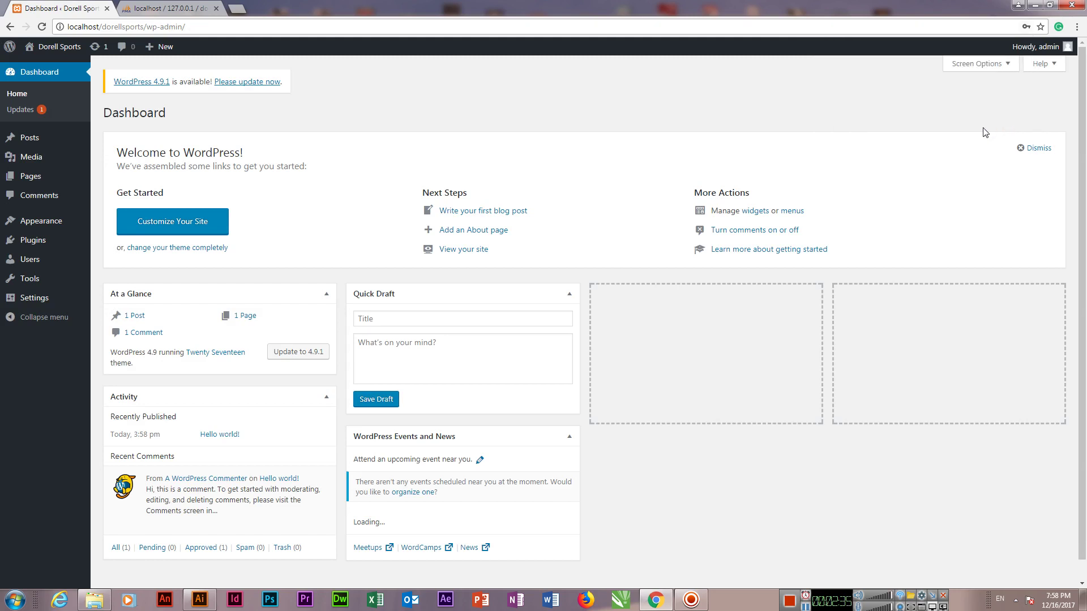
Step: Visit the WordPress updates page, then go to Appearance > Themes
{"action": "left_click", "coordinate": [246, 82]}
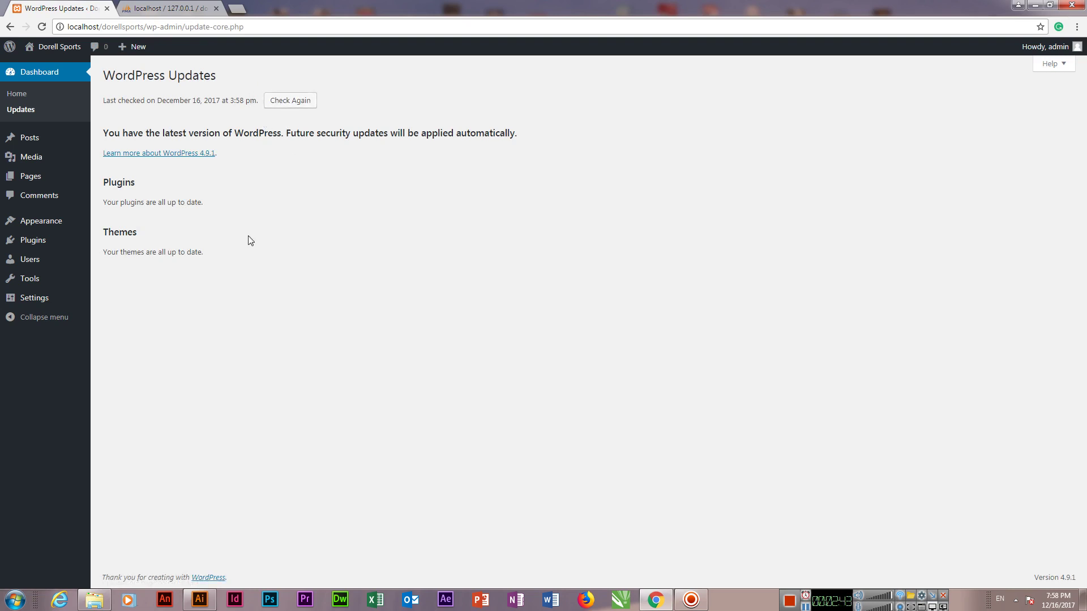
{"action": "mouse_move", "coordinate": [83, 221]}
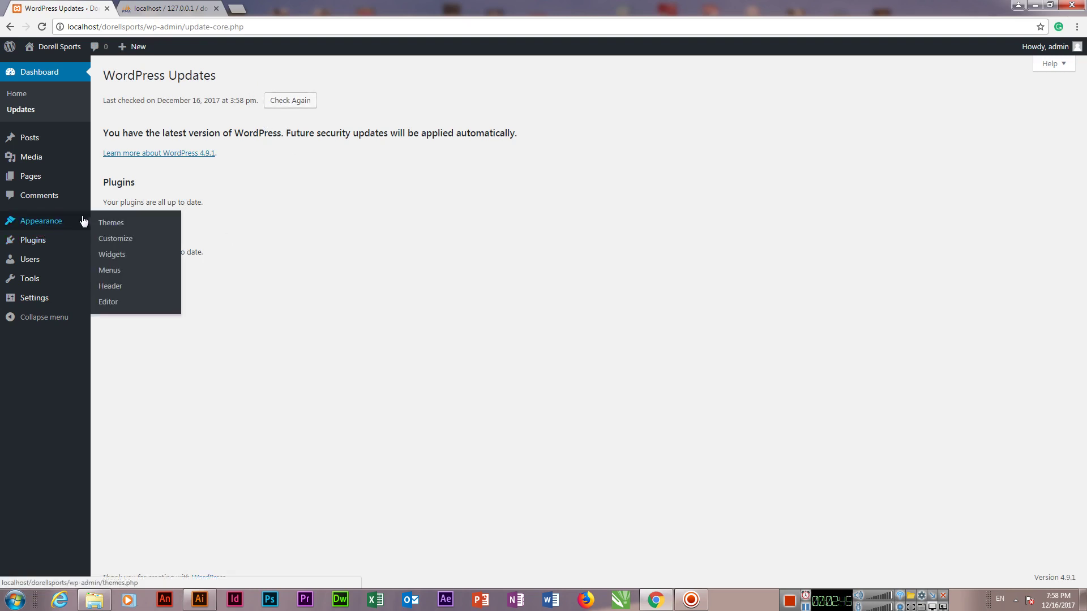
{"action": "left_click", "coordinate": [128, 225]}
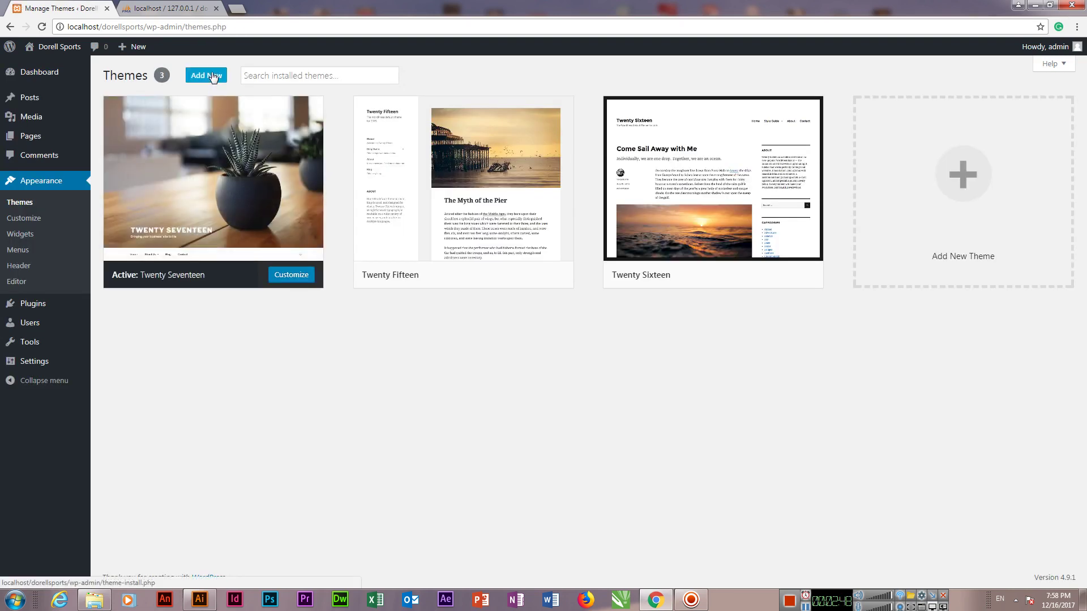
Step: Search the theme directory for 'zerif lite', install Zerif Lite and activate it
{"action": "left_click", "coordinate": [210, 75]}
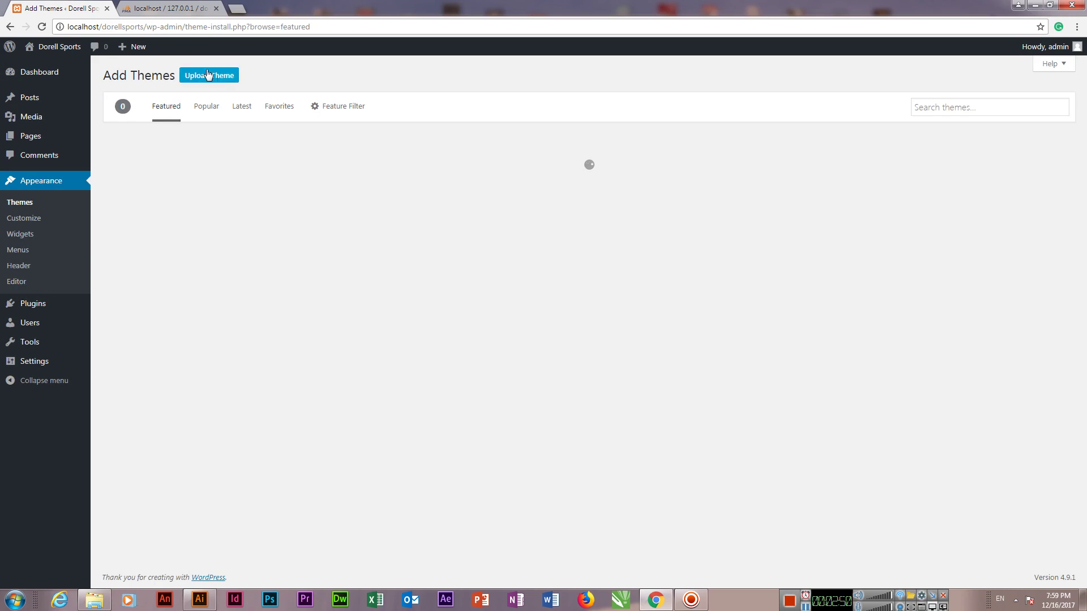
{"action": "left_click", "coordinate": [979, 103]}
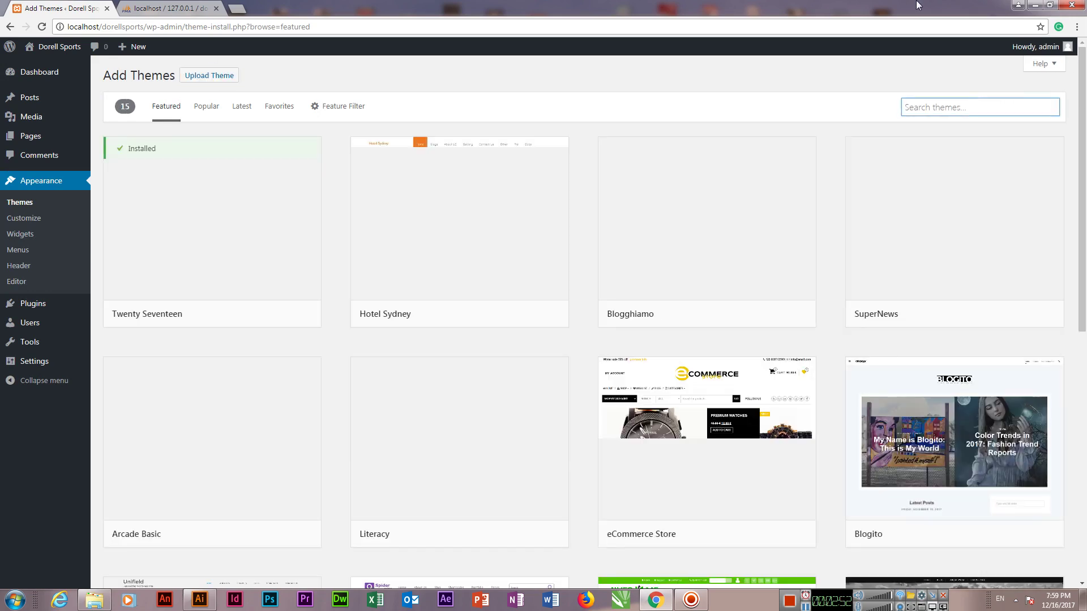
{"action": "type", "text": "zerif lite"}
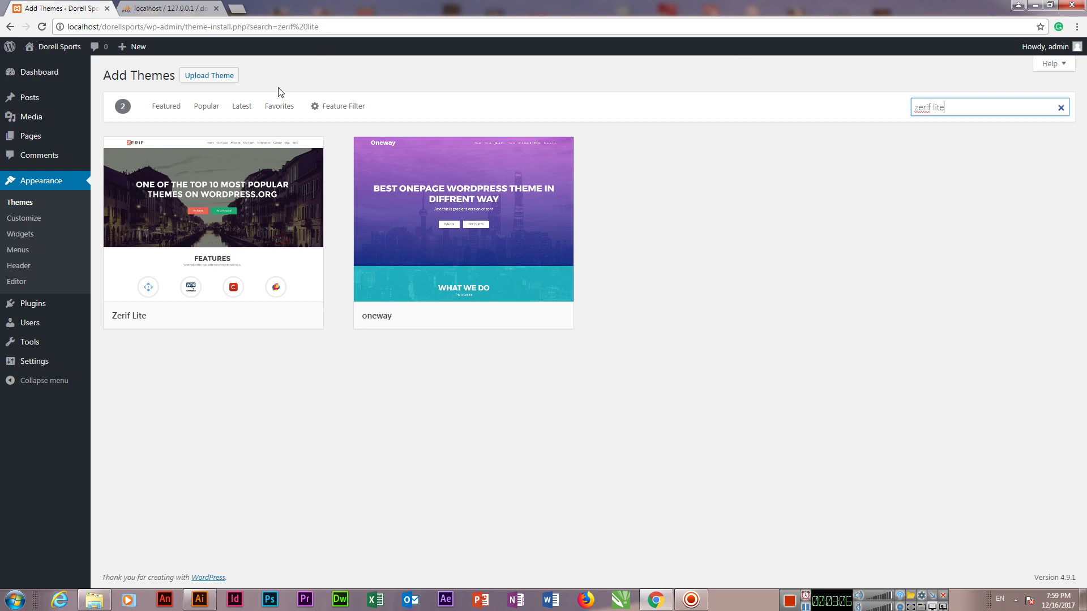
{"action": "mouse_move", "coordinate": [199, 229]}
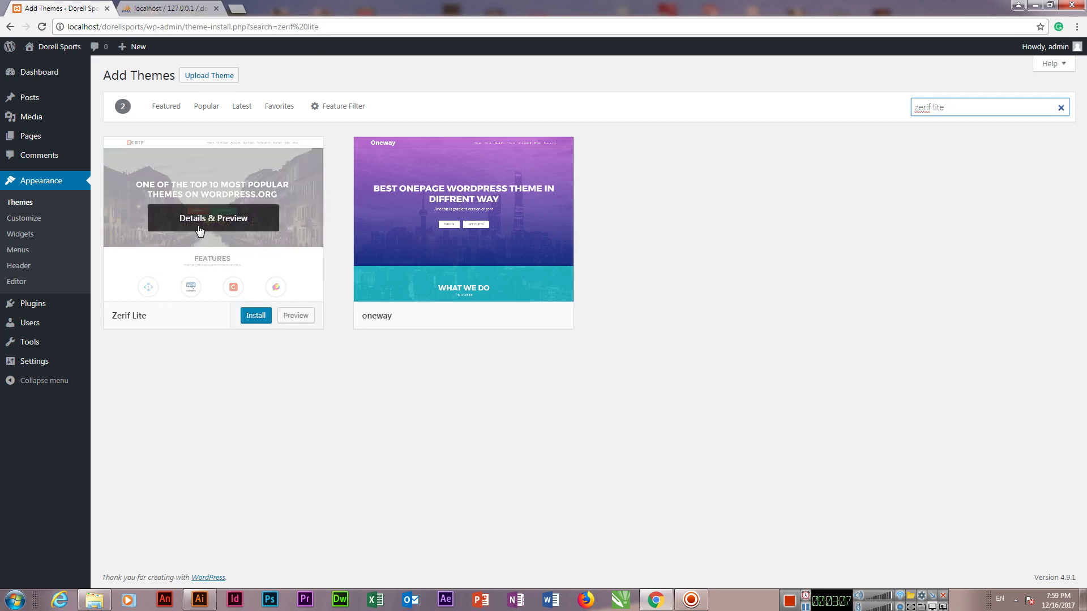
{"action": "left_click", "coordinate": [252, 320]}
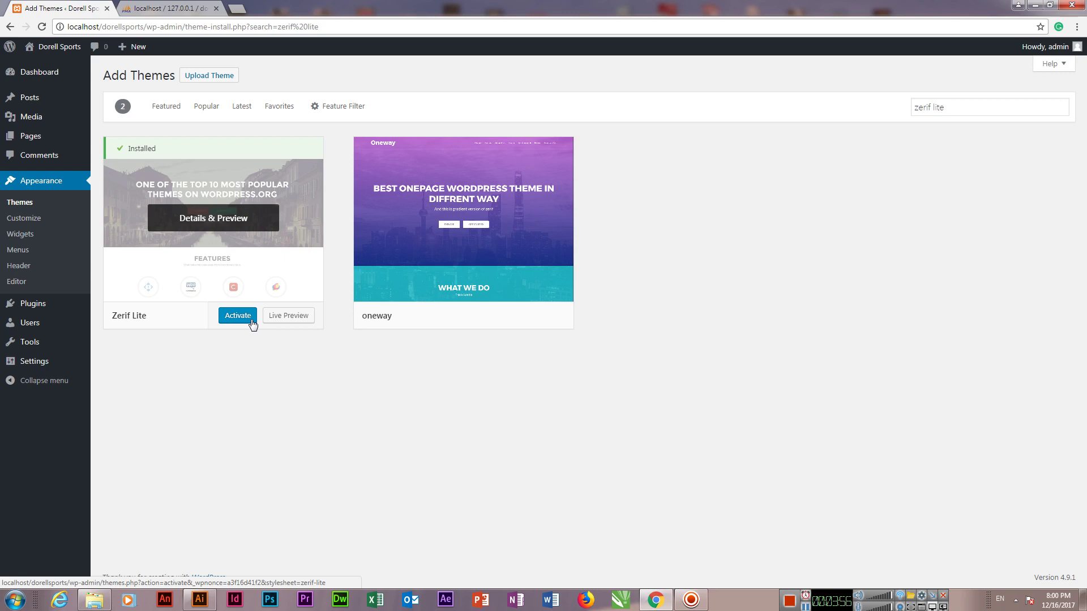
{"action": "left_click", "coordinate": [244, 321]}
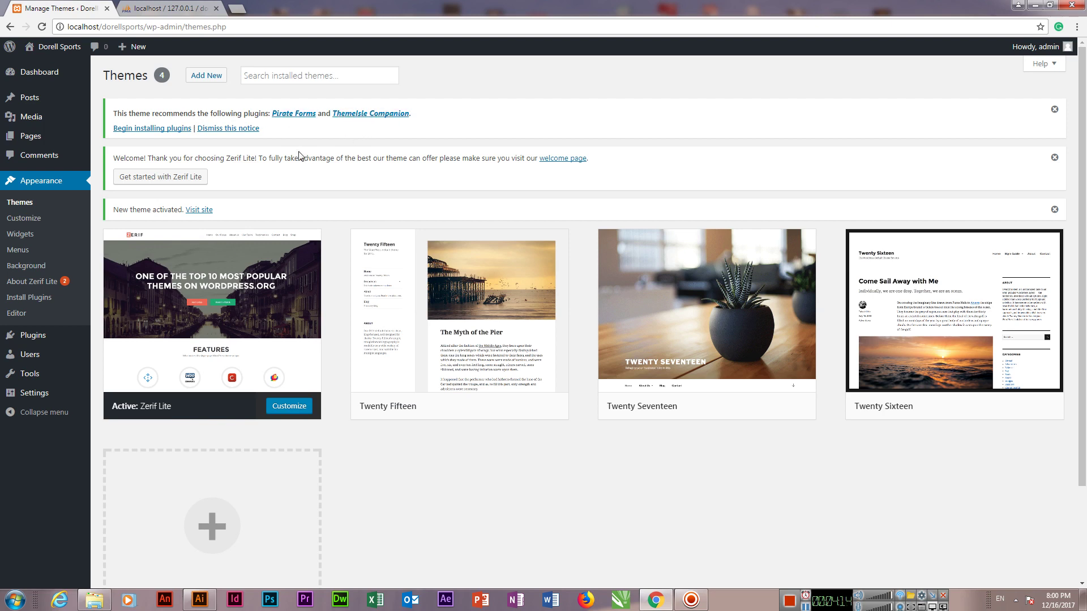
Step: Install Pirate Forms and ThemeIsle Companion from the recommended plugins list, then activate both
{"action": "left_click", "coordinate": [144, 130]}
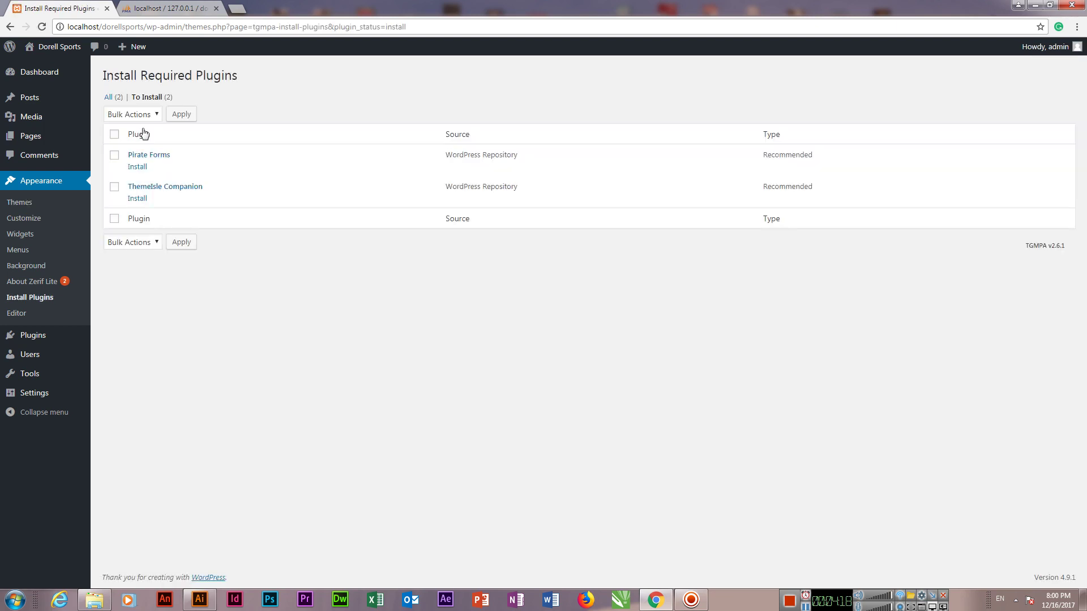
{"action": "left_click", "coordinate": [141, 170]}
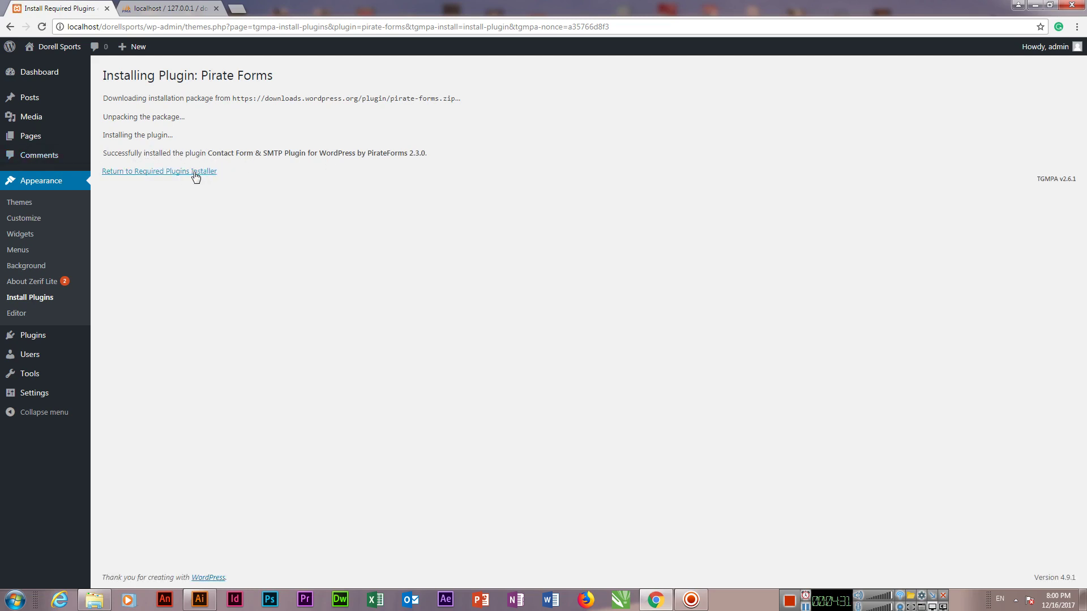
{"action": "left_click", "coordinate": [183, 172]}
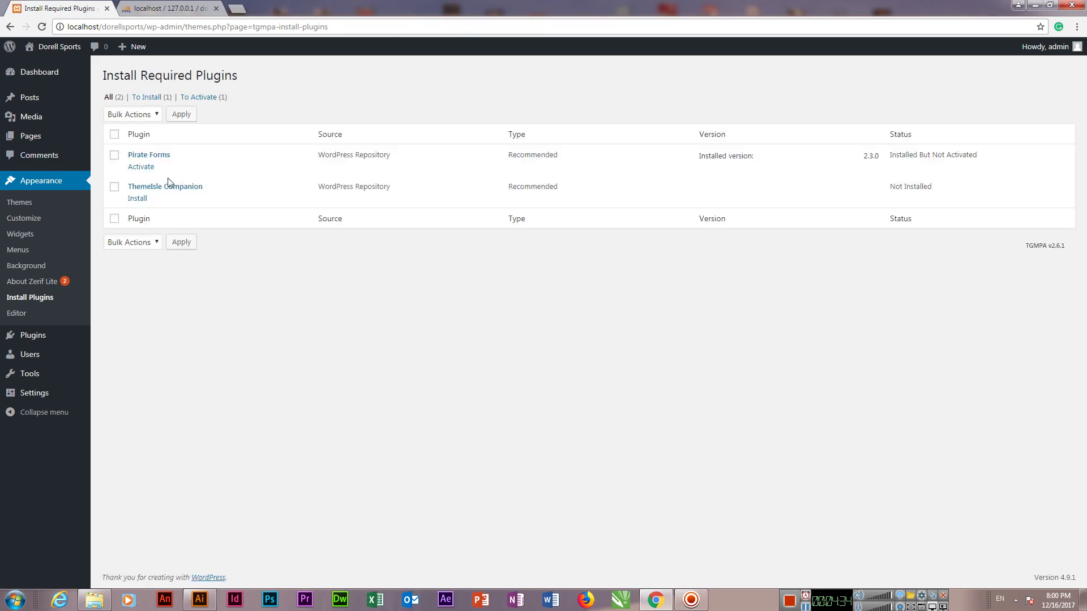
{"action": "left_click", "coordinate": [139, 200]}
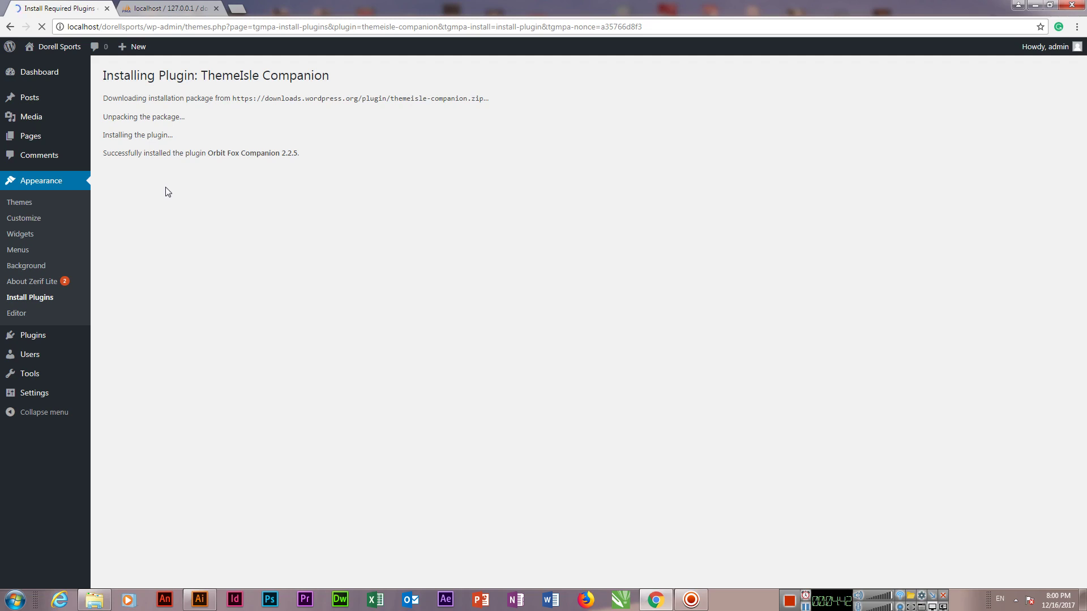
{"action": "left_click", "coordinate": [160, 173]}
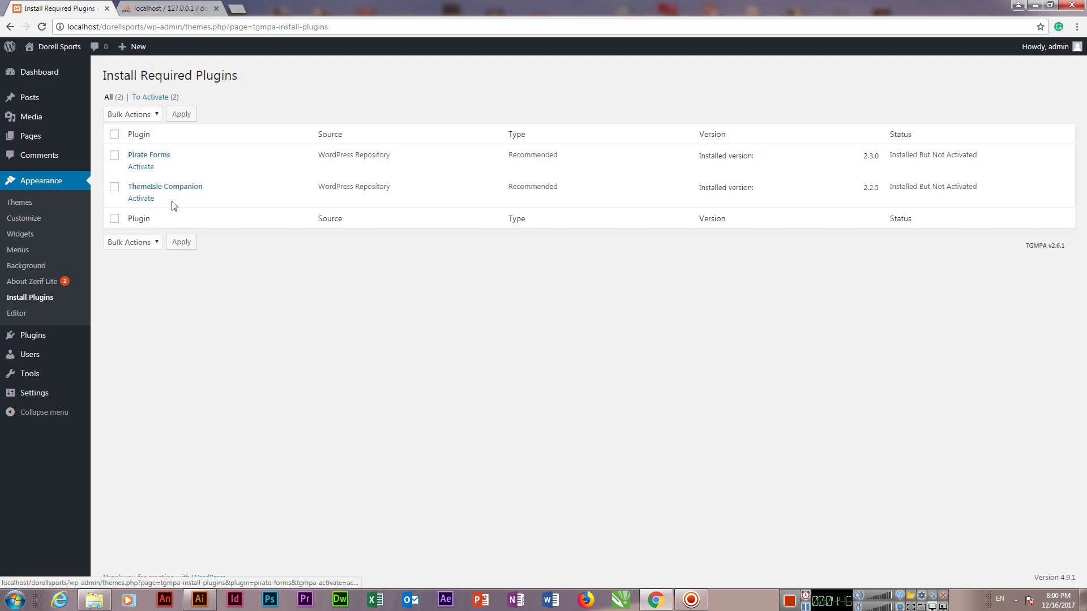
{"action": "left_click", "coordinate": [144, 167]}
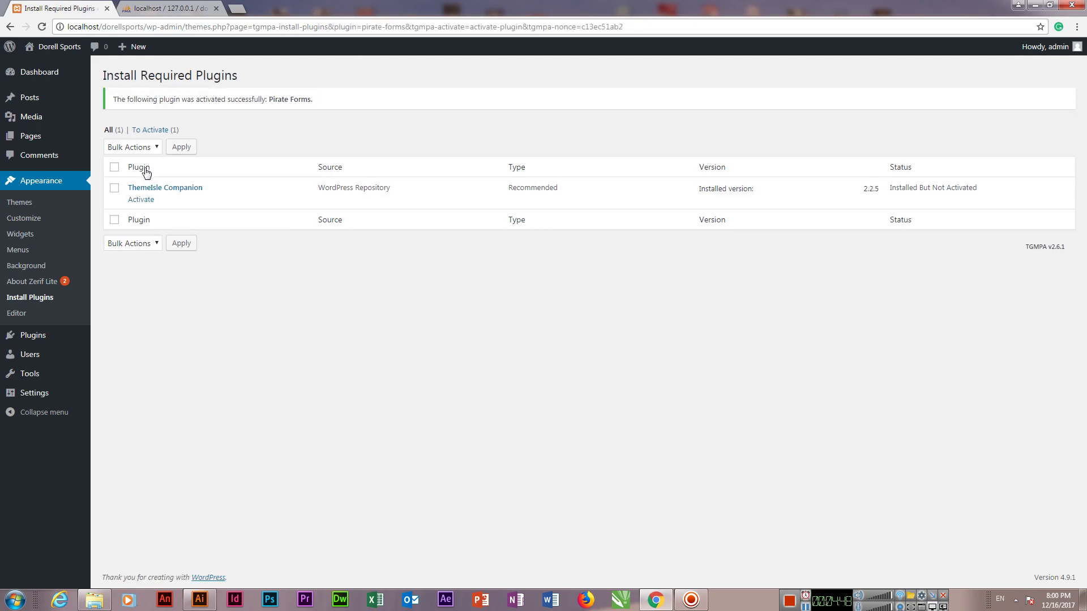
{"action": "left_click", "coordinate": [149, 203]}
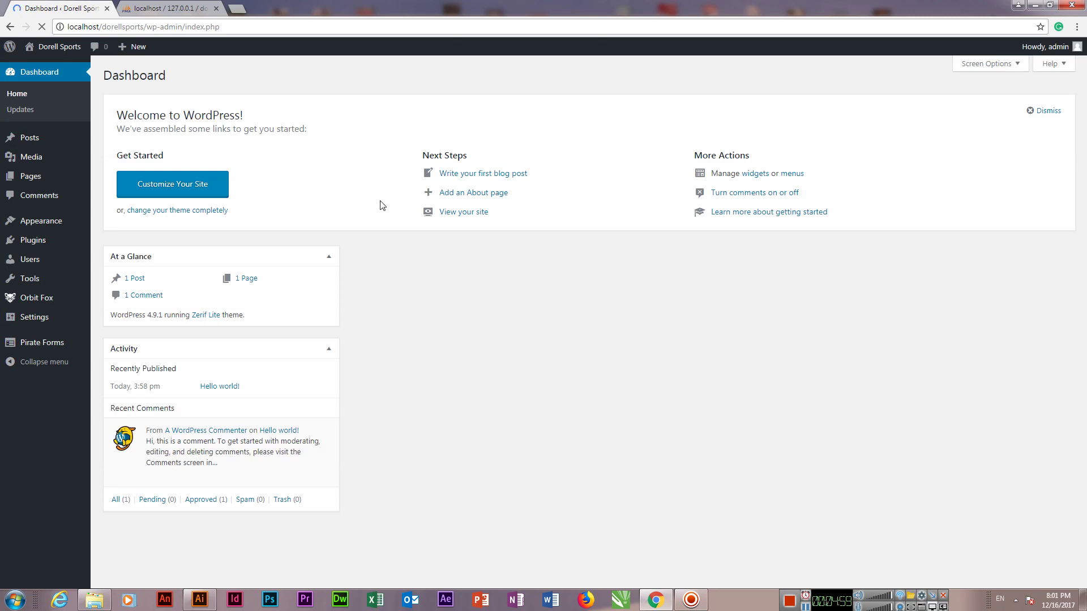
Step: Open the live Dorell Sports site in a new tab, scroll through it, and return to the Dashboard
{"action": "right_click", "coordinate": [46, 67]}
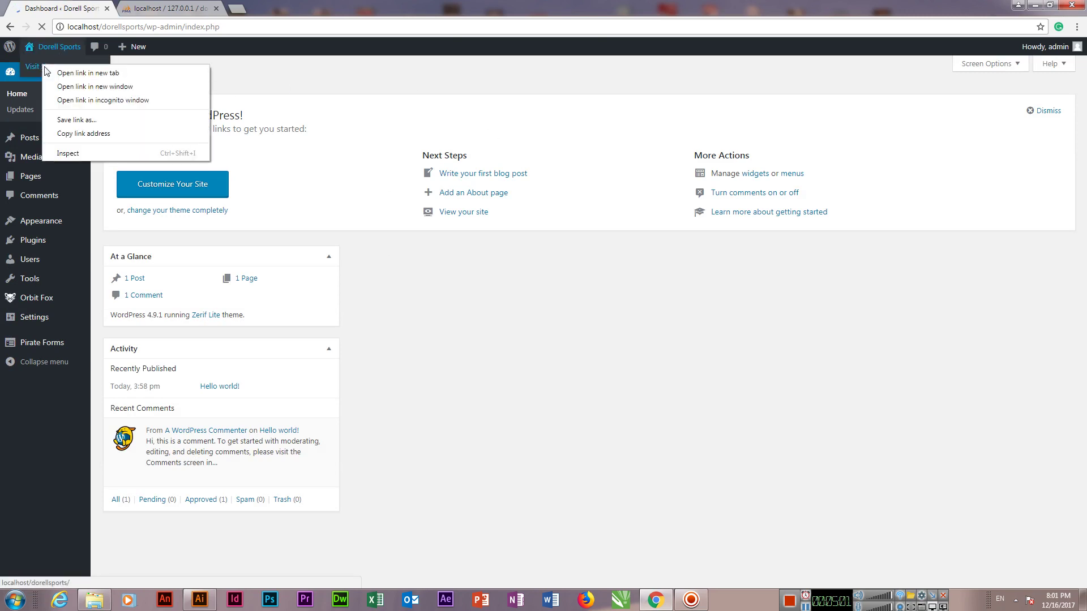
{"action": "left_click", "coordinate": [101, 73]}
{"action": "key", "text": "ctrl+Tab"}
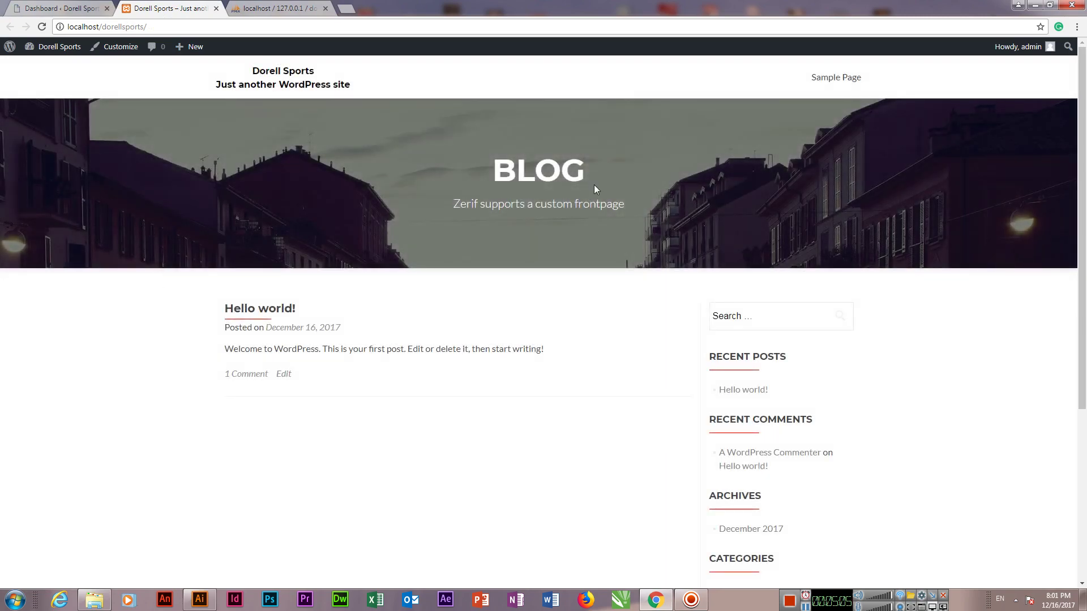
{"action": "scroll", "coordinate": [595, 190], "scroll_direction": "down", "scroll_amount": 5}
{"action": "scroll", "coordinate": [614, 357], "scroll_direction": "up", "scroll_amount": 5}
{"action": "key", "text": "ctrl+shift+Tab"}
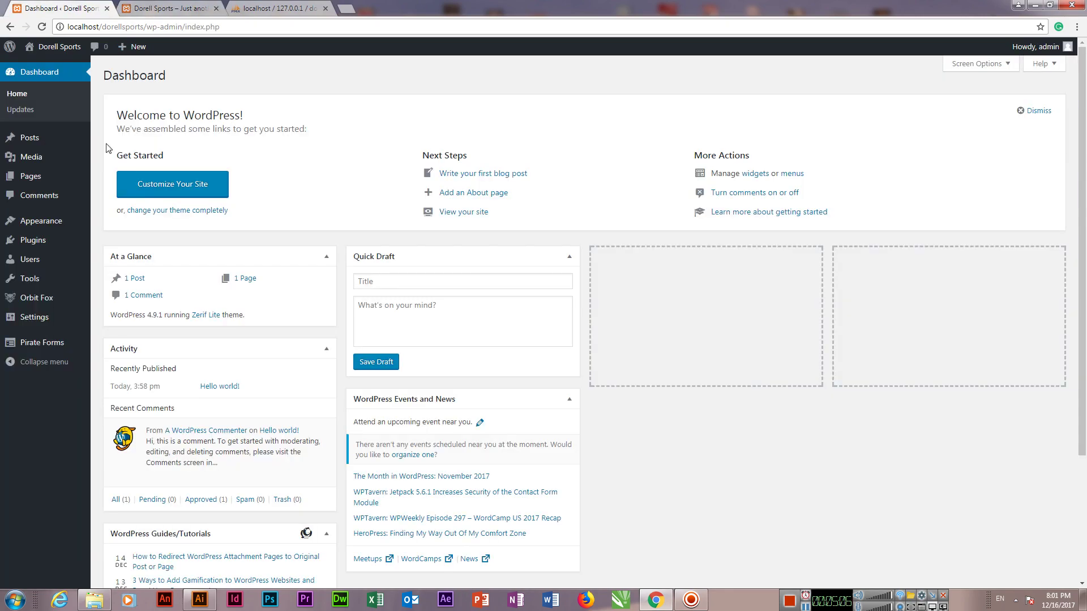
Step: Check the Reading settings, then launch Appearance > Customize for the Zerif Lite preview
{"action": "mouse_move", "coordinate": [34, 317]}
{"action": "left_click", "coordinate": [113, 351]}
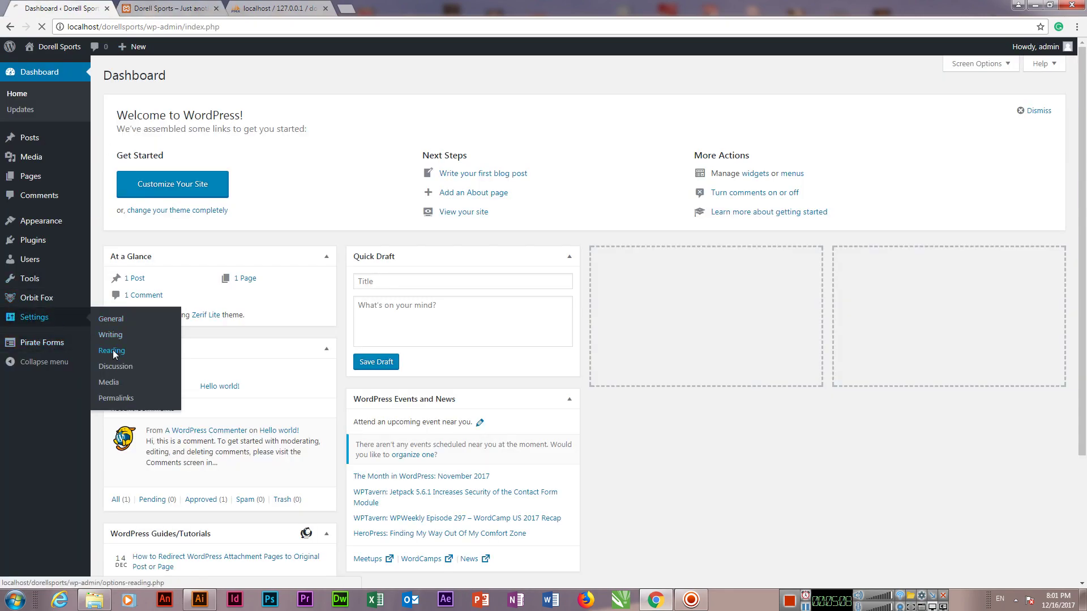
{"action": "left_click", "coordinate": [39, 72]}
{"action": "mouse_move", "coordinate": [48, 225]}
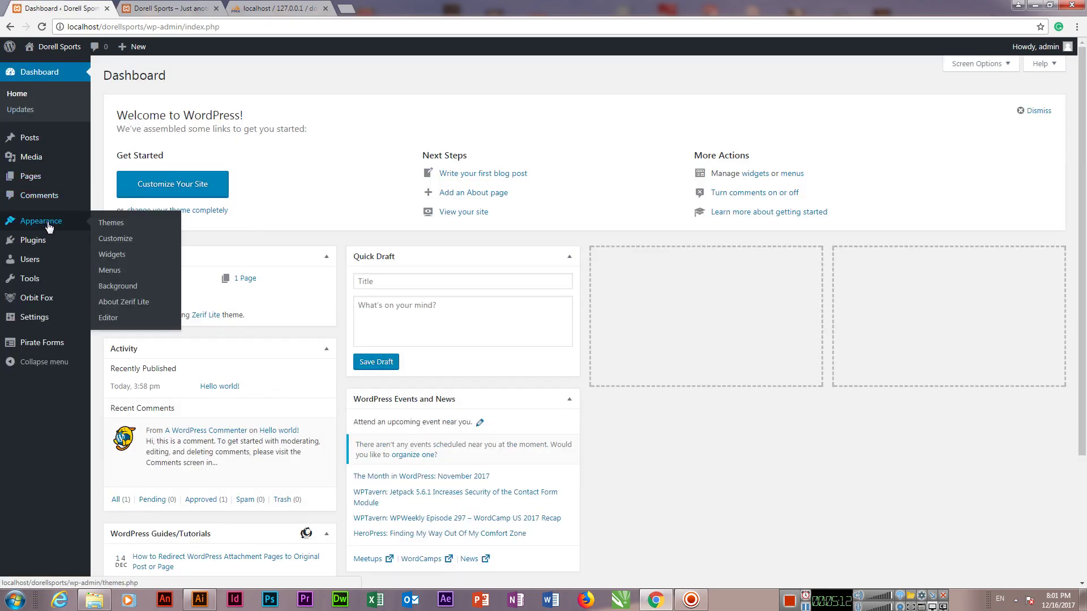
{"action": "left_click", "coordinate": [121, 245]}
{"action": "left_click", "coordinate": [195, 6]}
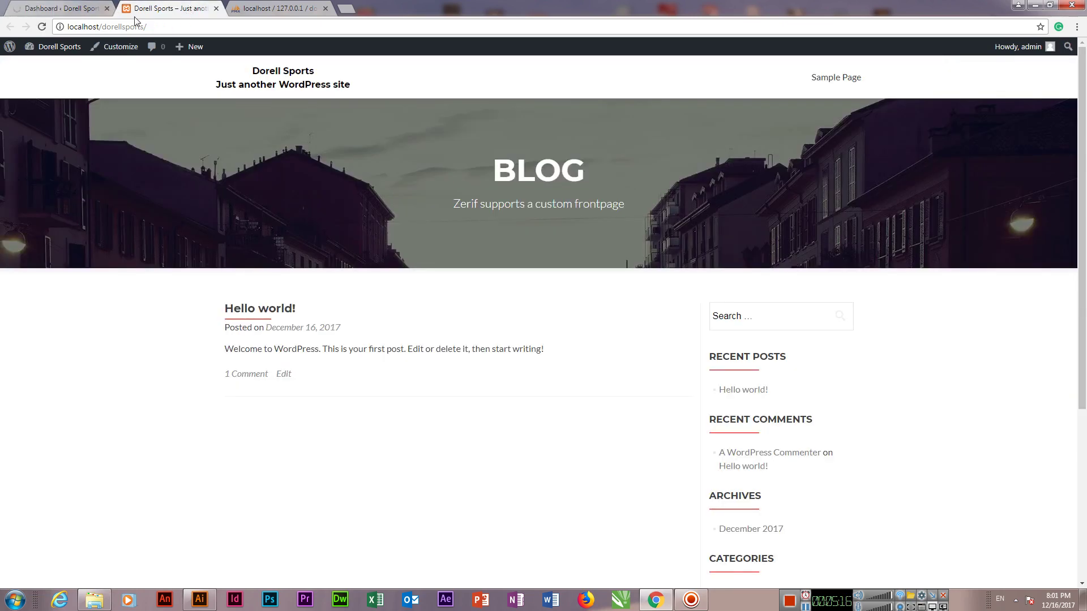
{"action": "left_click", "coordinate": [73, 9]}
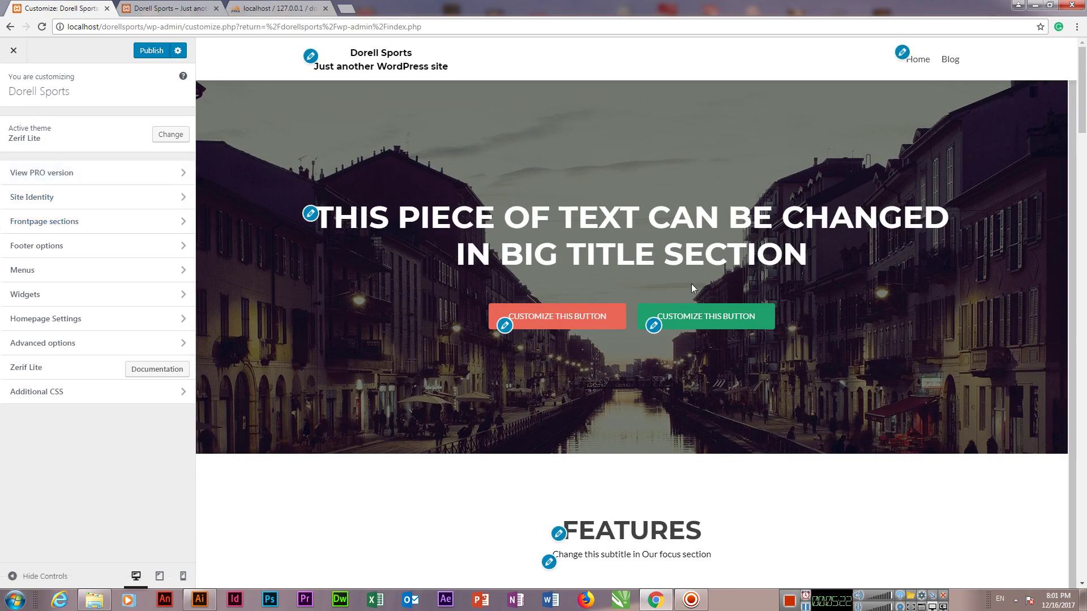
Step: Scroll down through the Zerif Lite preview sections and back up, then close the customizer
{"action": "scroll", "coordinate": [691, 283], "scroll_direction": "down", "scroll_amount": 10}
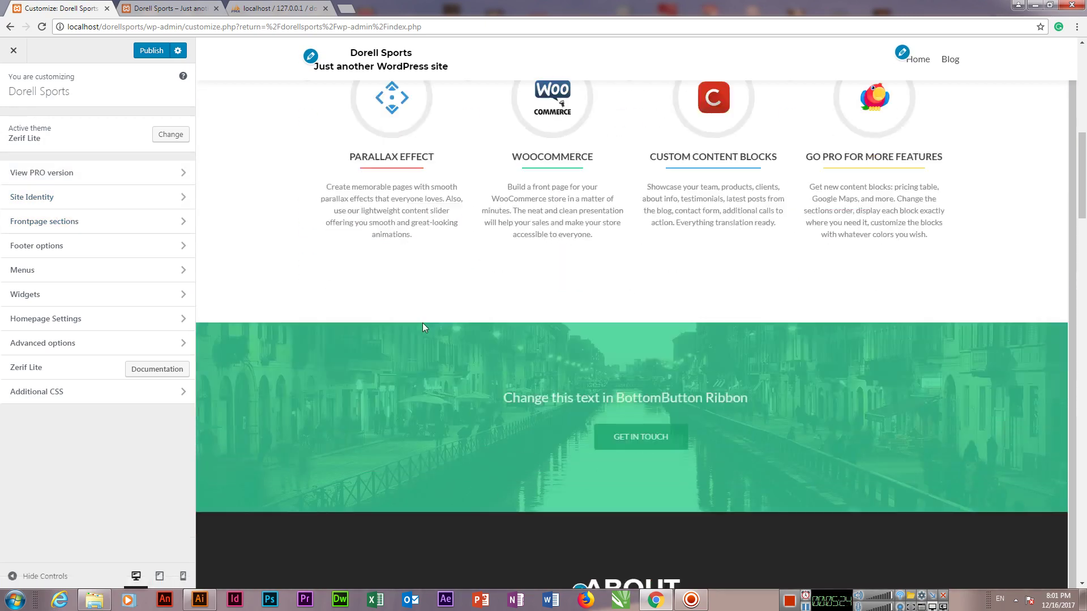
{"action": "scroll", "coordinate": [423, 327], "scroll_direction": "down", "scroll_amount": 15}
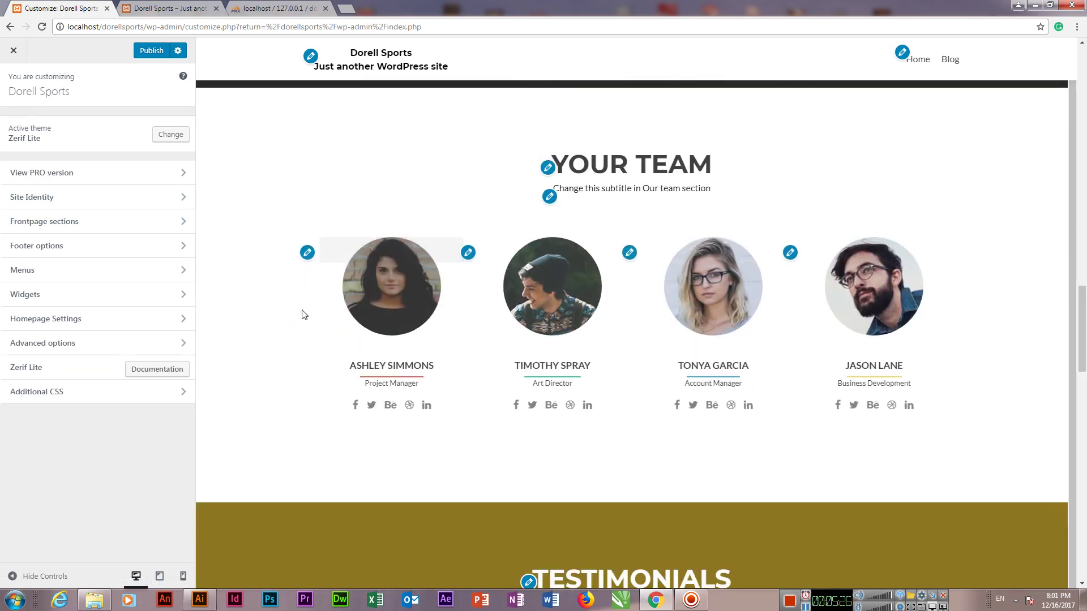
{"action": "scroll", "coordinate": [304, 315], "scroll_direction": "down", "scroll_amount": 18}
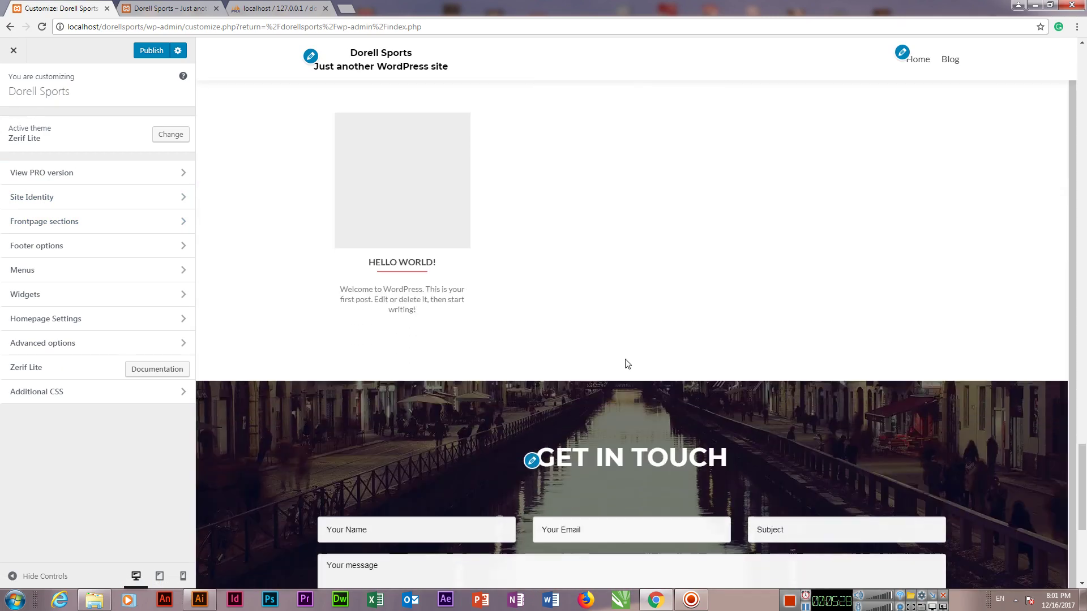
{"action": "scroll", "coordinate": [628, 362], "scroll_direction": "down", "scroll_amount": 5}
{"action": "scroll", "coordinate": [604, 362], "scroll_direction": "up", "scroll_amount": 12}
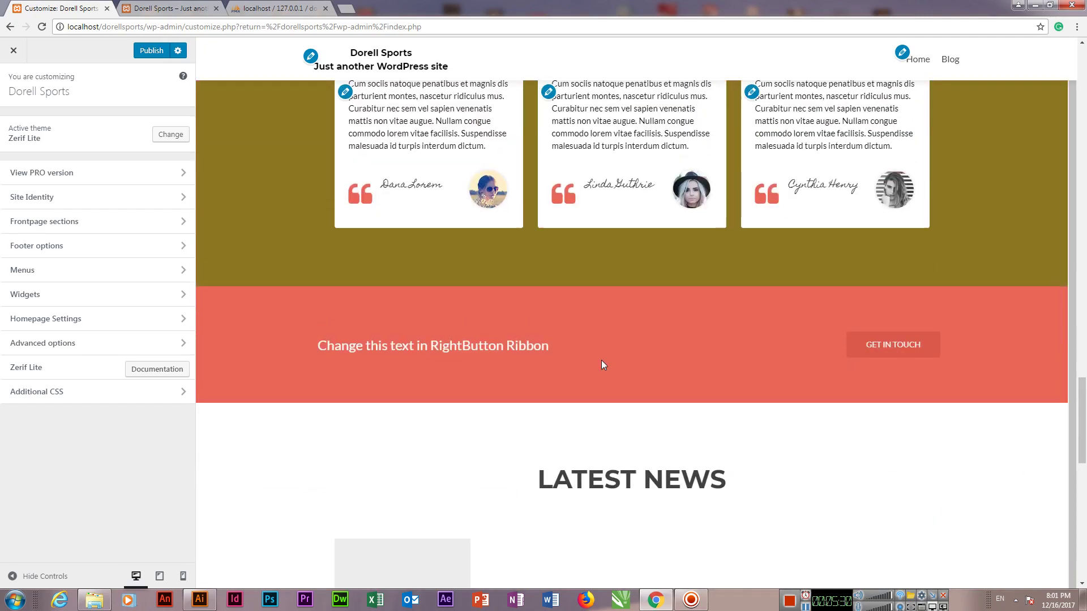
{"action": "scroll", "coordinate": [601, 360], "scroll_direction": "up", "scroll_amount": 20}
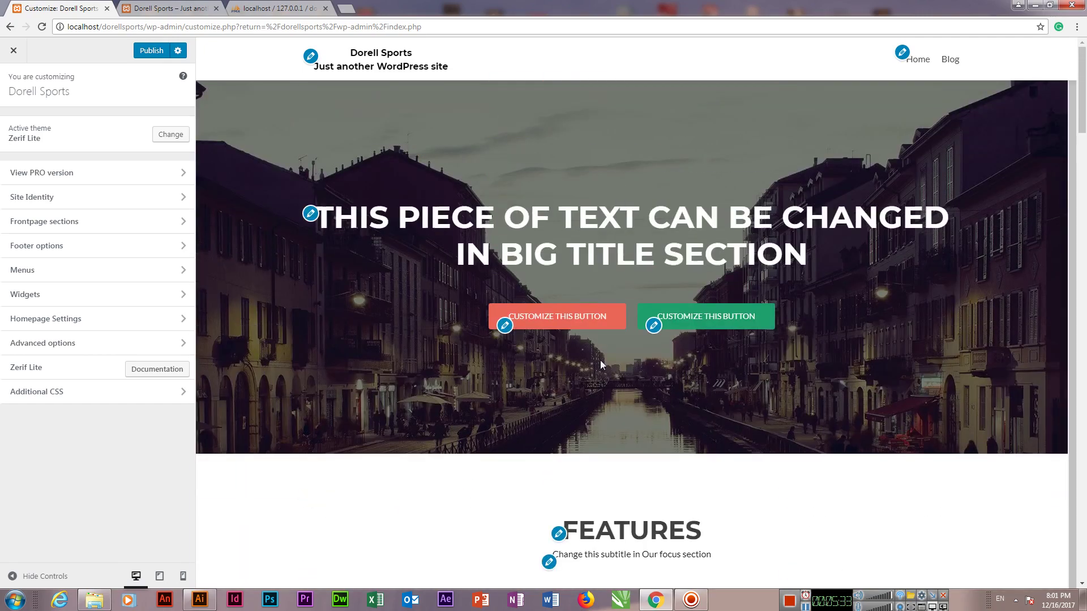
{"action": "left_click", "coordinate": [8, 52]}
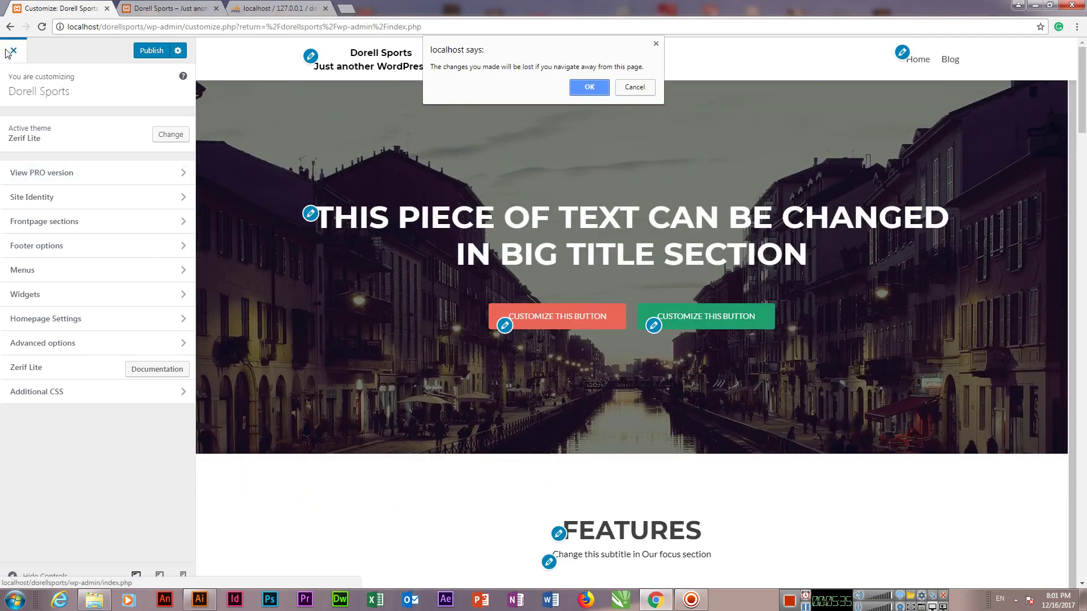
Step: Leave the customizer without saving and start a new page titled 'Home'
{"action": "left_click", "coordinate": [590, 86]}
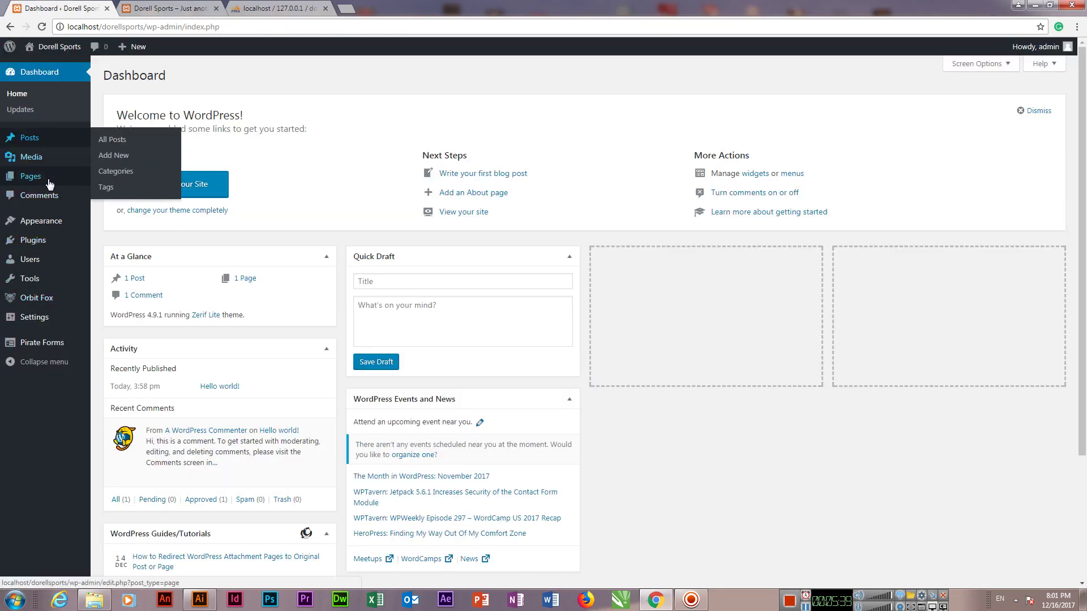
{"action": "mouse_move", "coordinate": [60, 180]}
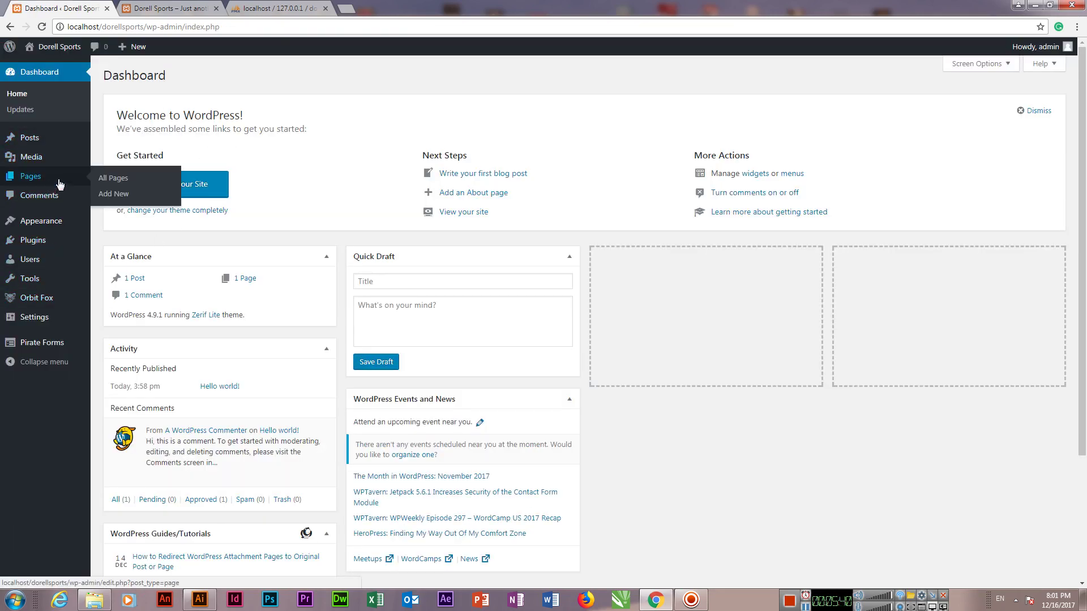
{"action": "left_click", "coordinate": [120, 195]}
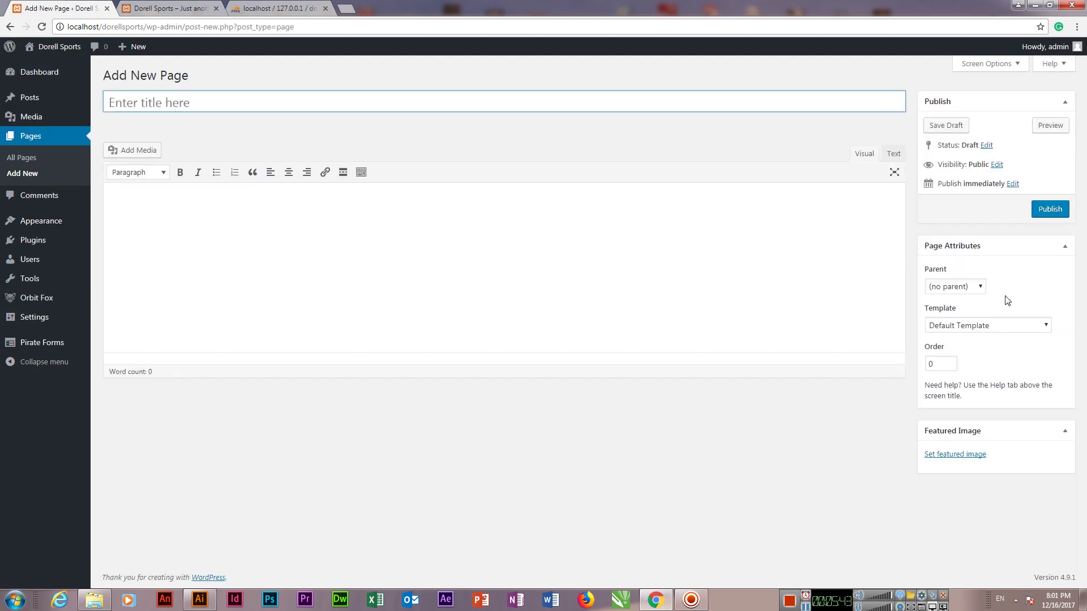
{"action": "left_click", "coordinate": [990, 326]}
{"action": "left_click", "coordinate": [989, 325]}
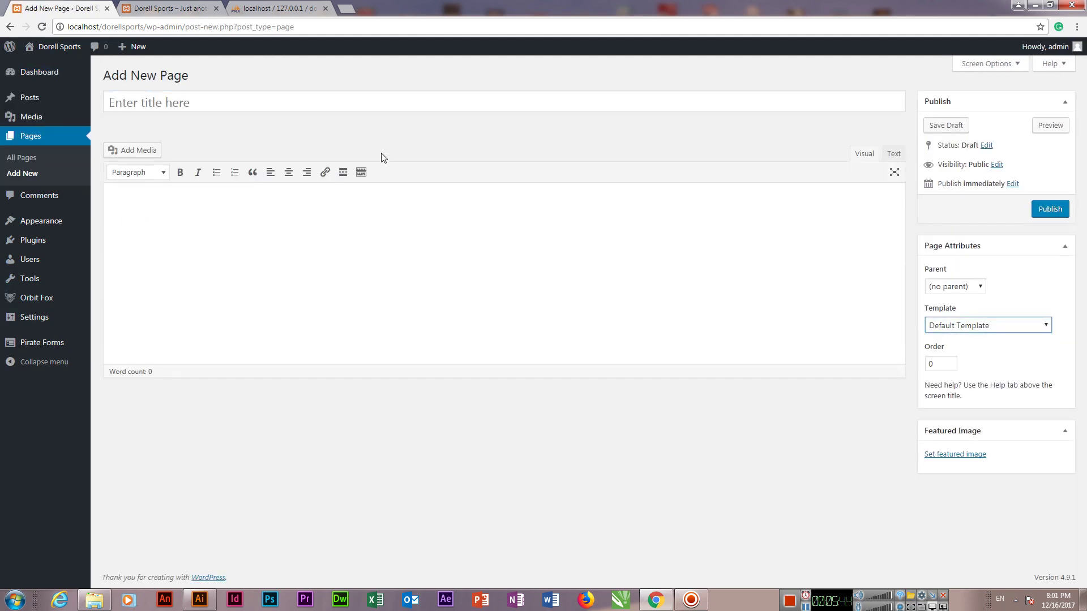
{"action": "left_click", "coordinate": [356, 102]}
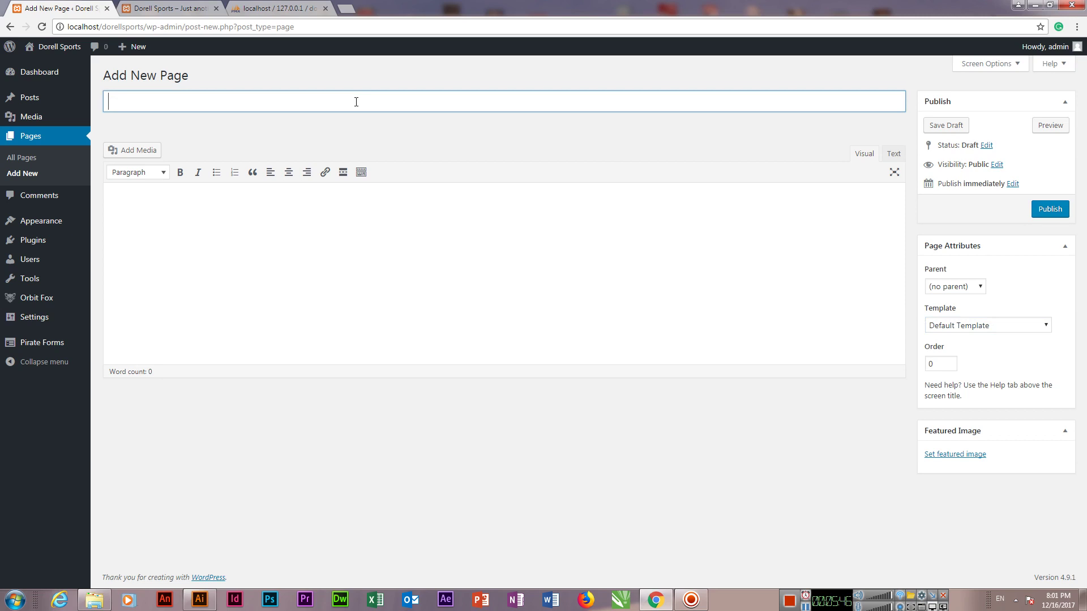
{"action": "type", "text": "Home"}
{"action": "left_click", "coordinate": [413, 235]}
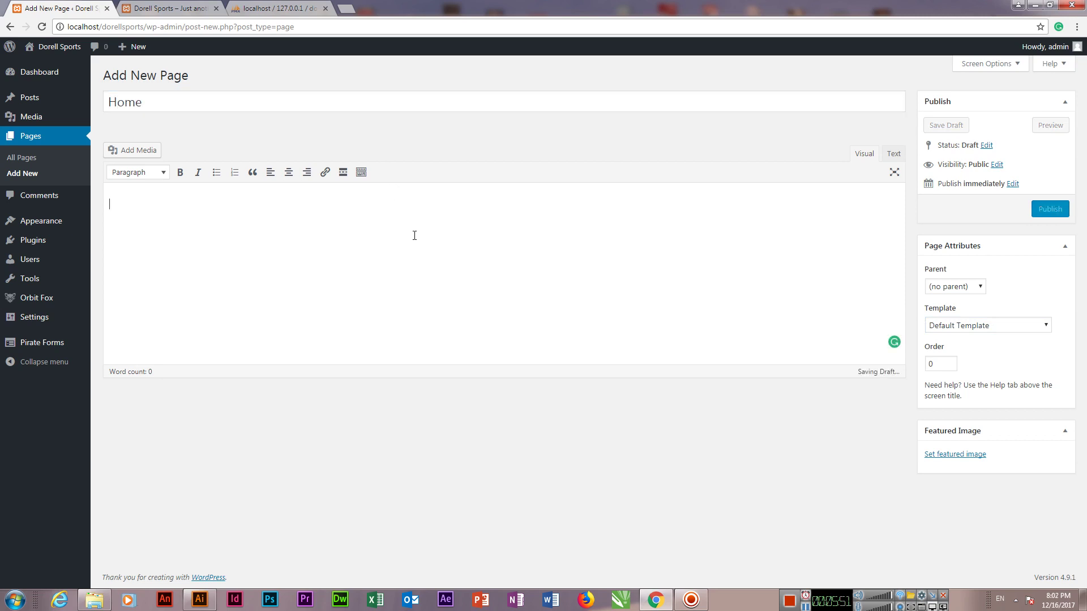
Step: Set the Home page template to Frontpage, publish it, and view the live site
{"action": "left_click", "coordinate": [971, 326]}
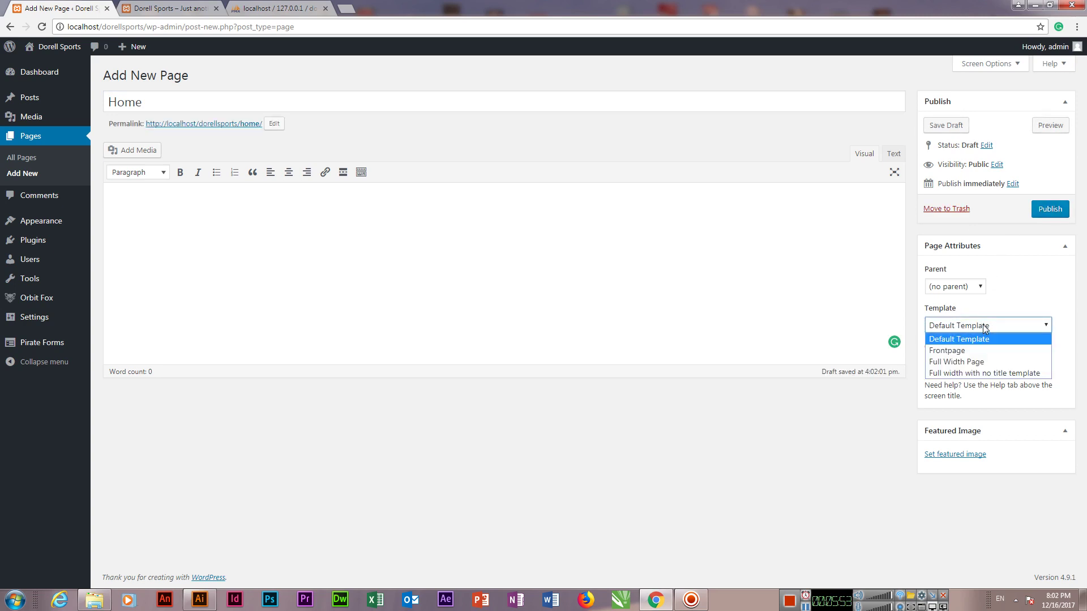
{"action": "left_click", "coordinate": [966, 351]}
{"action": "left_click", "coordinate": [651, 195]}
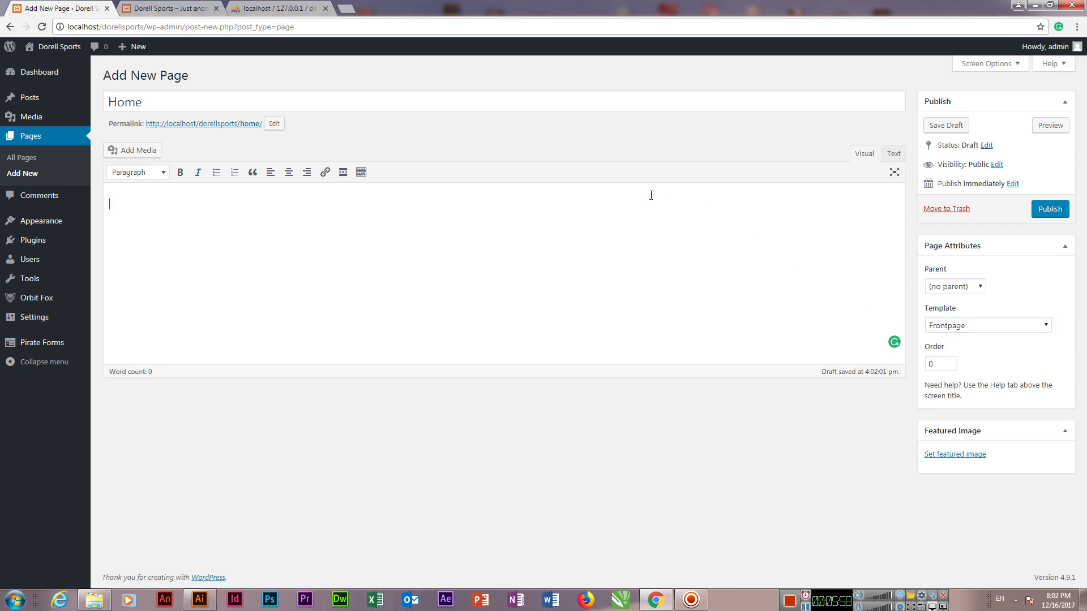
{"action": "left_click", "coordinate": [1057, 213]}
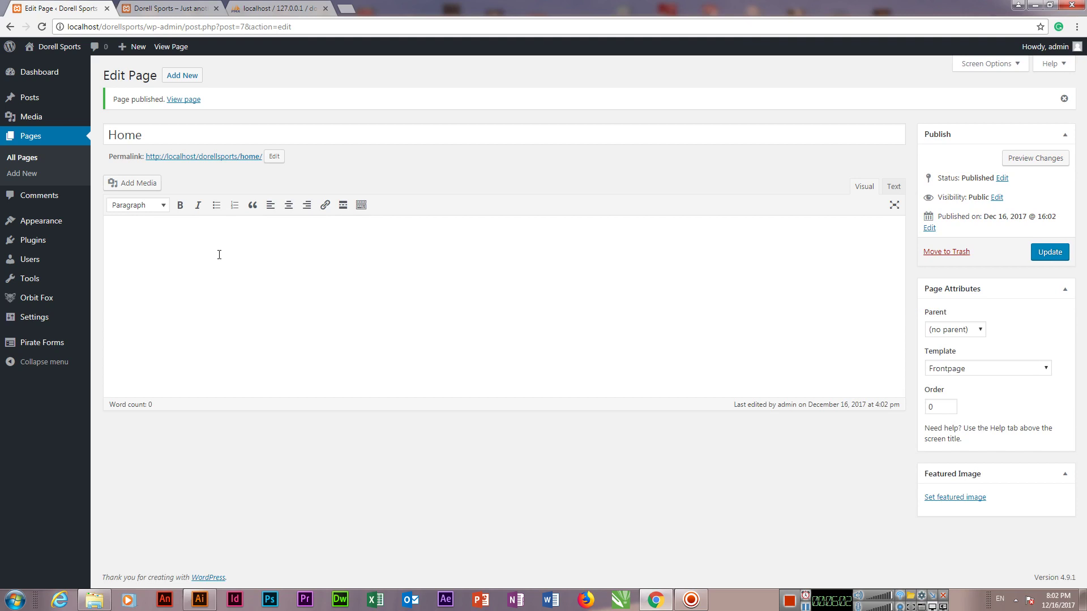
{"action": "left_click", "coordinate": [178, 7]}
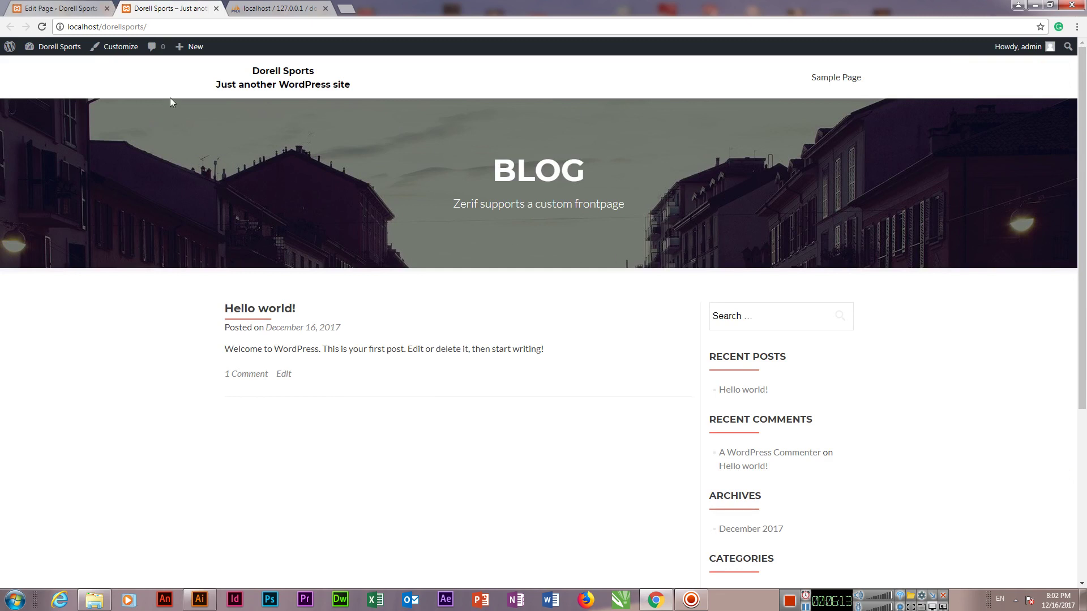
Step: In Reading settings, make the homepage the static page 'Home' and save the changes
{"action": "left_click", "coordinate": [52, 7]}
{"action": "mouse_move", "coordinate": [46, 319]}
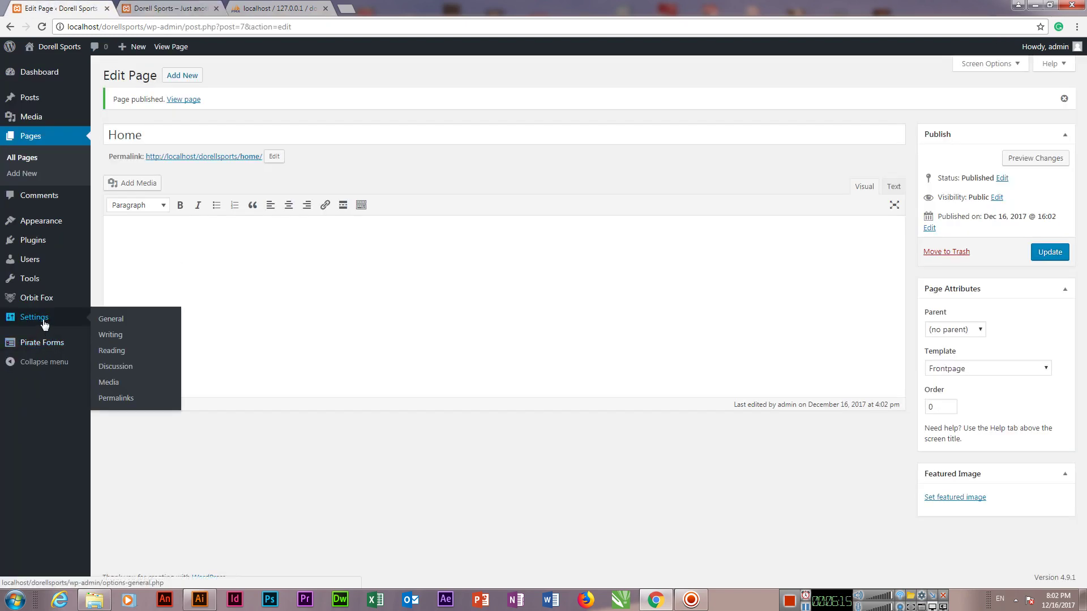
{"action": "left_click", "coordinate": [118, 352]}
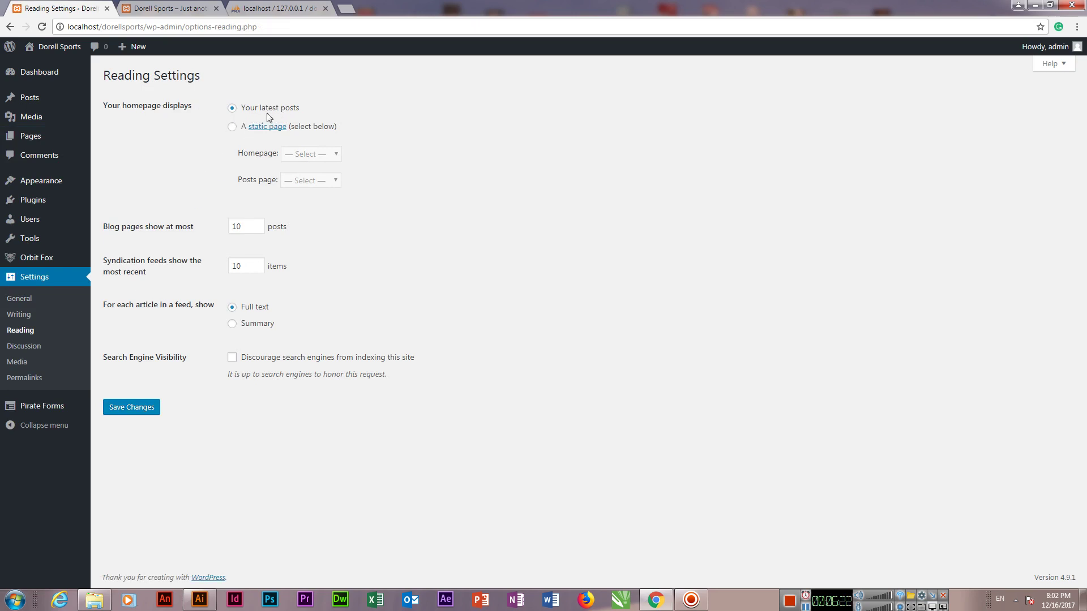
{"action": "left_click", "coordinate": [232, 128]}
{"action": "left_click", "coordinate": [306, 156]}
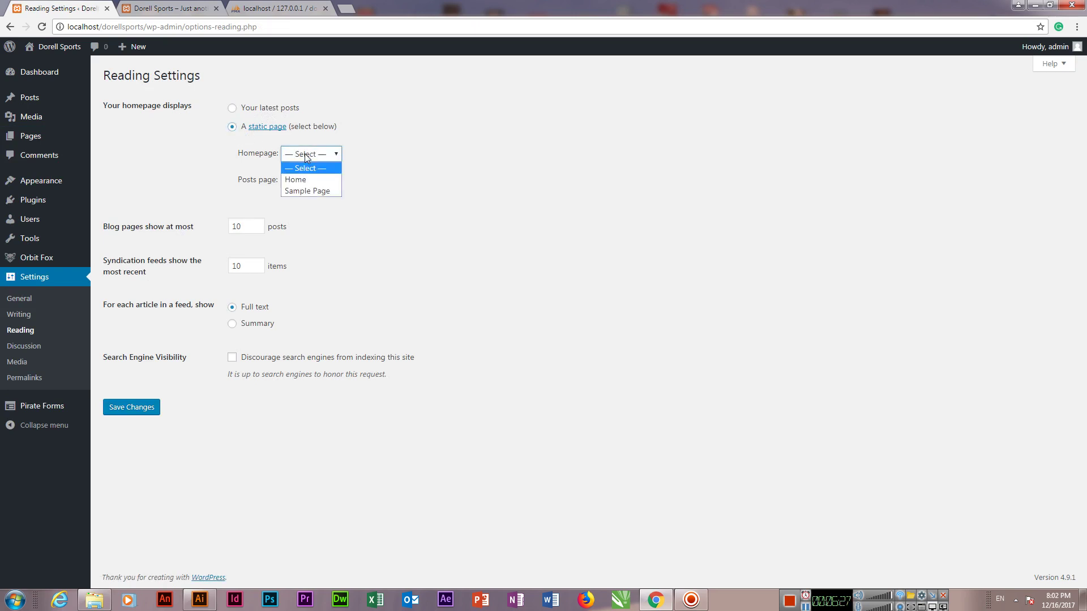
{"action": "left_click", "coordinate": [310, 181]}
{"action": "left_click", "coordinate": [109, 412]}
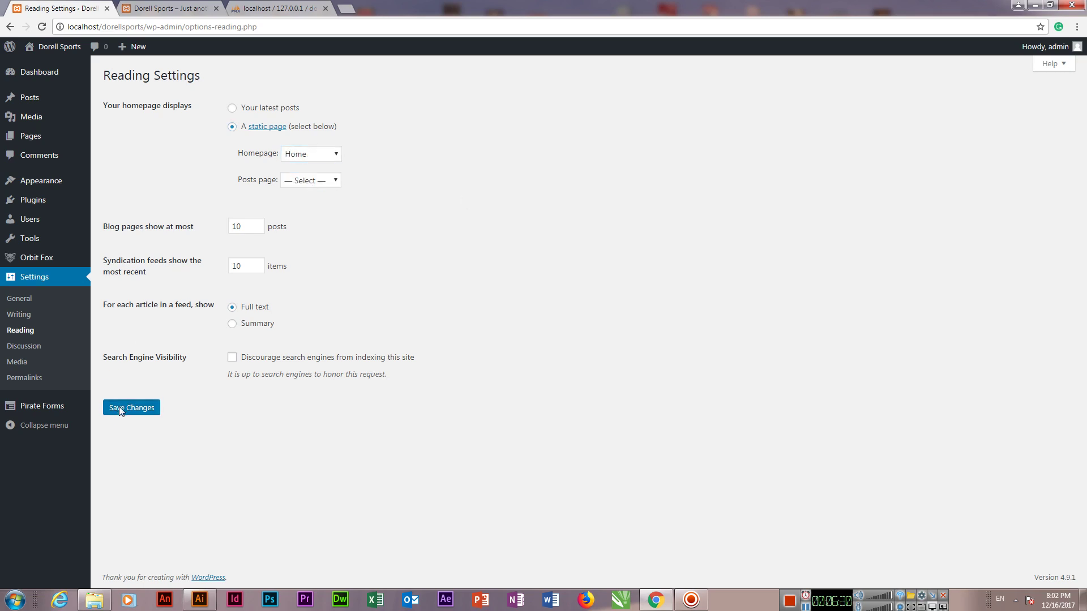
{"action": "left_click", "coordinate": [187, 8]}
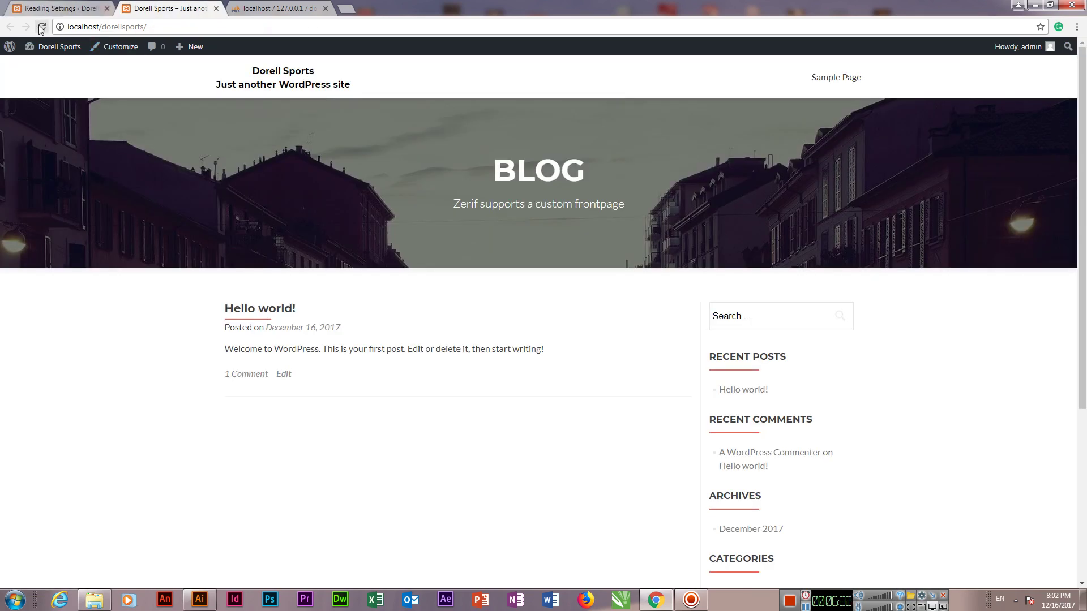
Step: Reload the front page and scroll through the new Zerif layout
{"action": "left_click", "coordinate": [42, 27]}
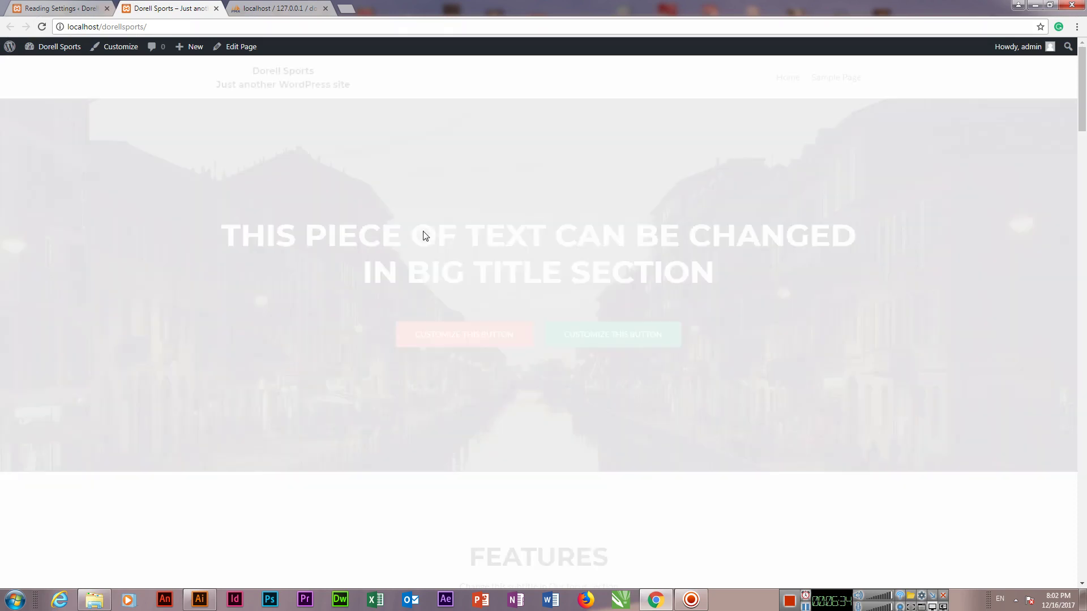
{"action": "scroll", "coordinate": [526, 272], "scroll_direction": "down", "scroll_amount": 6}
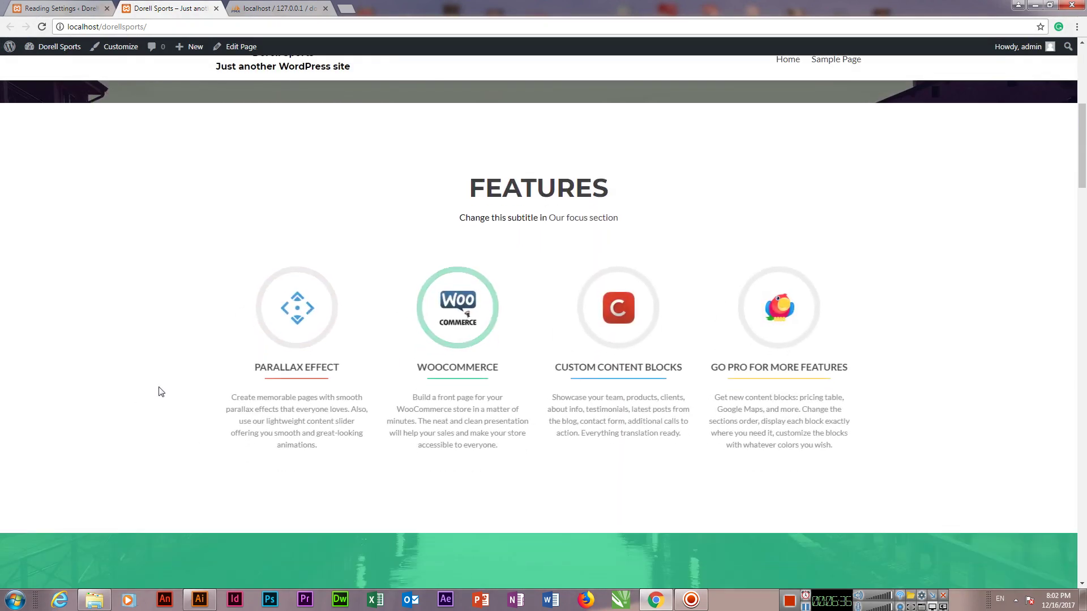
{"action": "scroll", "coordinate": [219, 335], "scroll_direction": "down", "scroll_amount": 20}
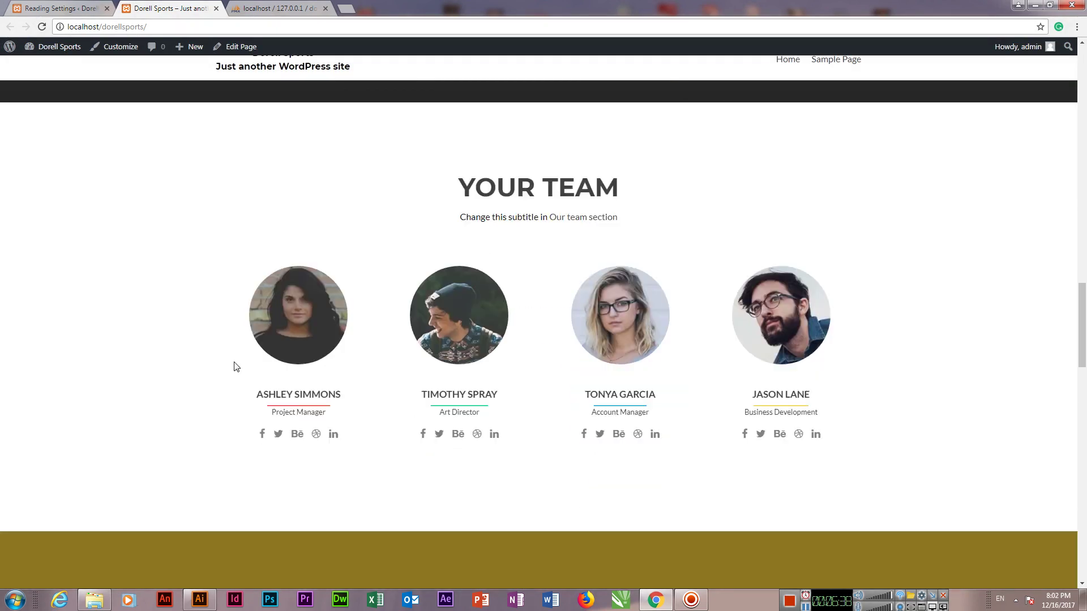
{"action": "scroll", "coordinate": [236, 366], "scroll_direction": "down", "scroll_amount": 20}
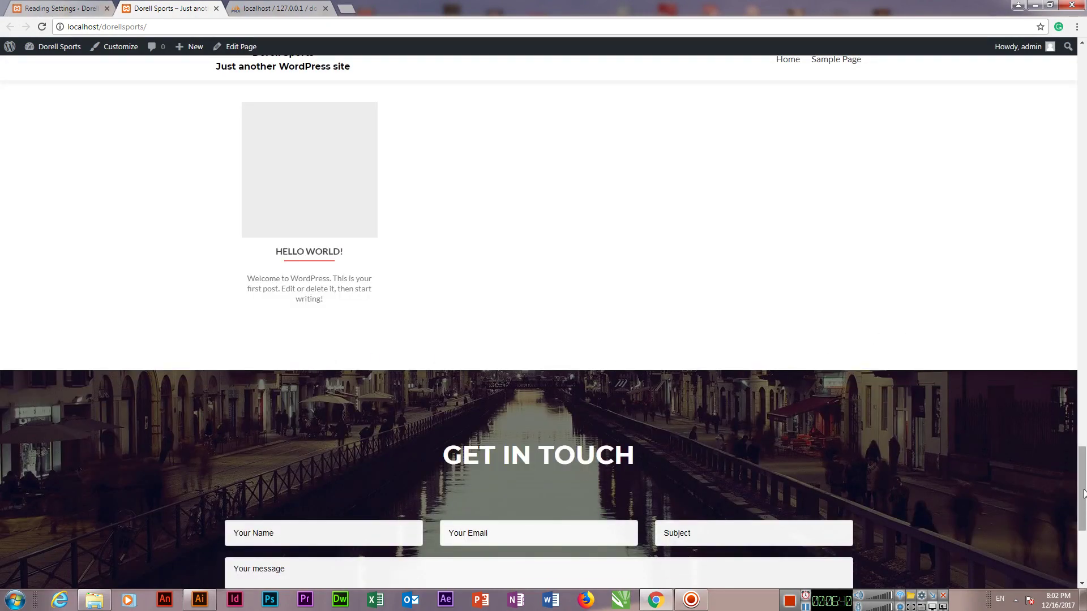
{"action": "left_click_drag", "start_coordinate": [1084, 494], "coordinate": [1083, 57]}
Step: Open the theme Customizer from Appearance > Customize
{"action": "left_click", "coordinate": [56, 5]}
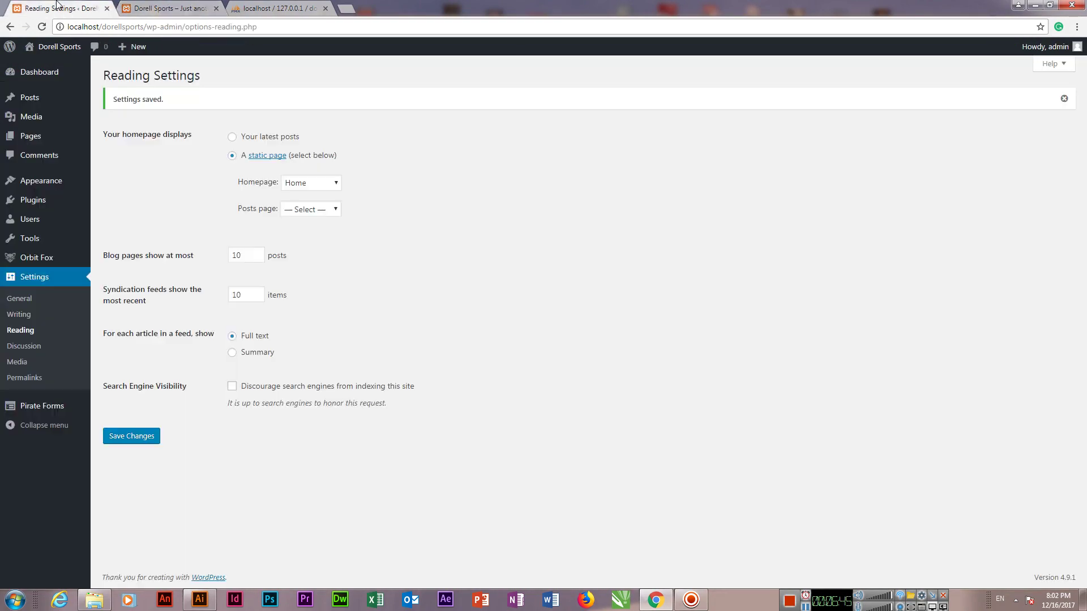
{"action": "mouse_move", "coordinate": [58, 183]}
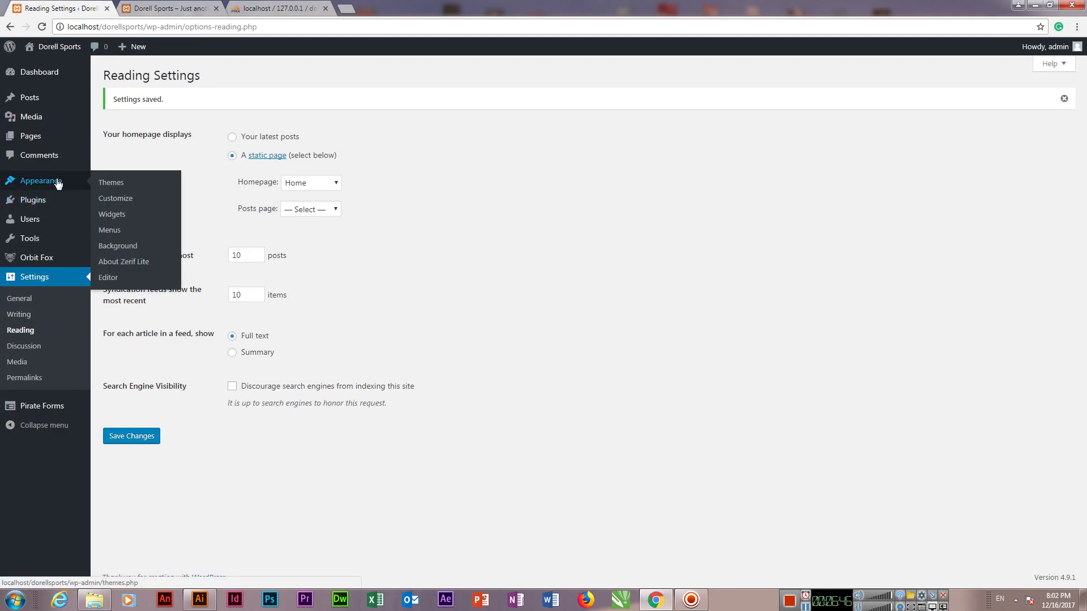
{"action": "left_click", "coordinate": [115, 198]}
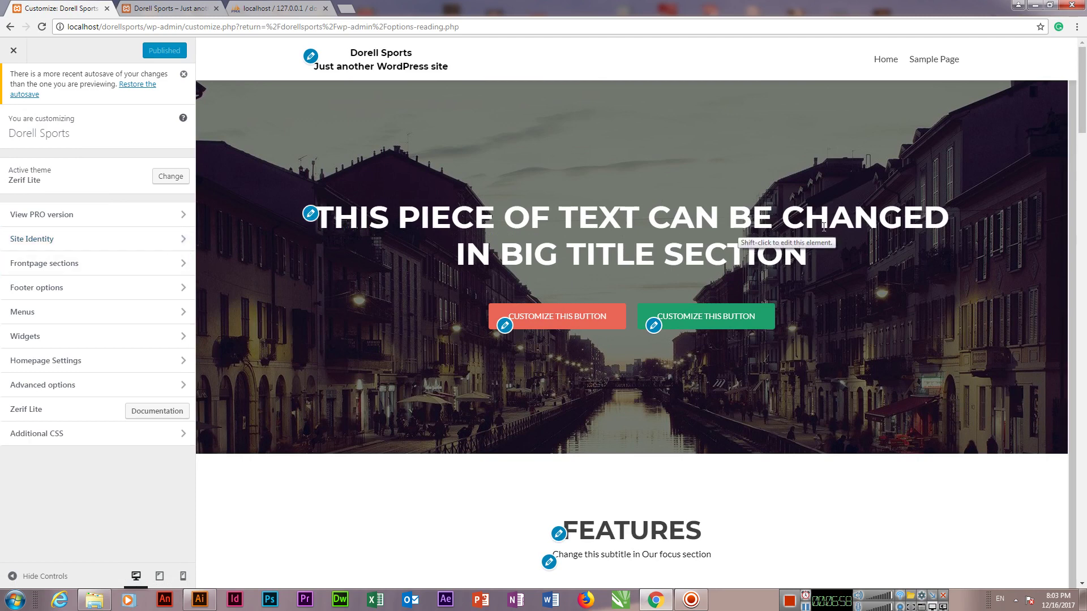
Step: Replace the big title section's Title text with 'Dorell Sports'
{"action": "key", "text": "ctrl+Tab"}
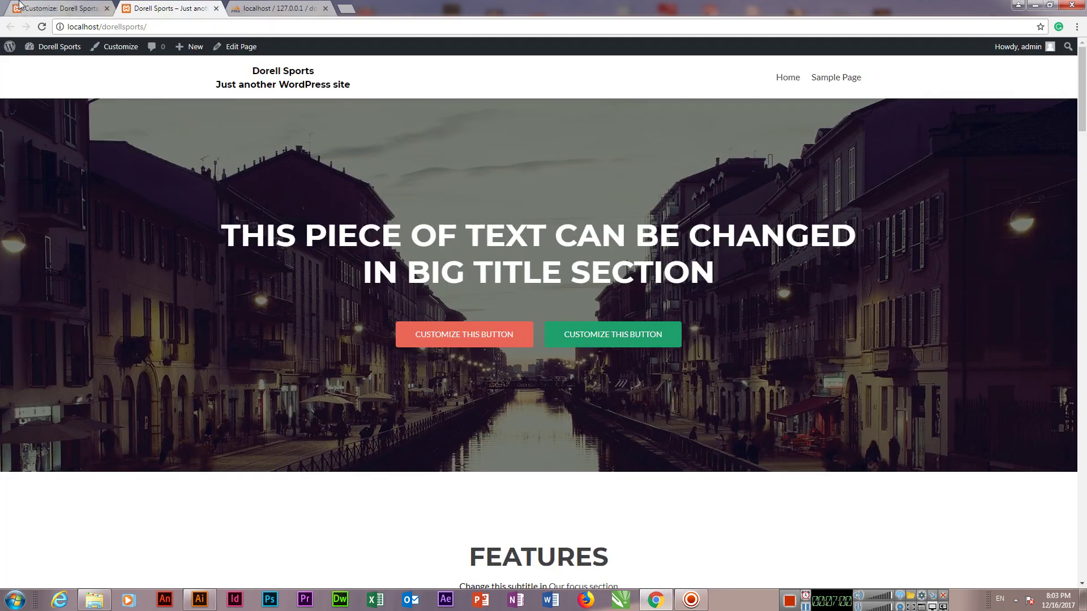
{"action": "left_click", "coordinate": [19, 5]}
{"action": "left_click", "coordinate": [313, 220]}
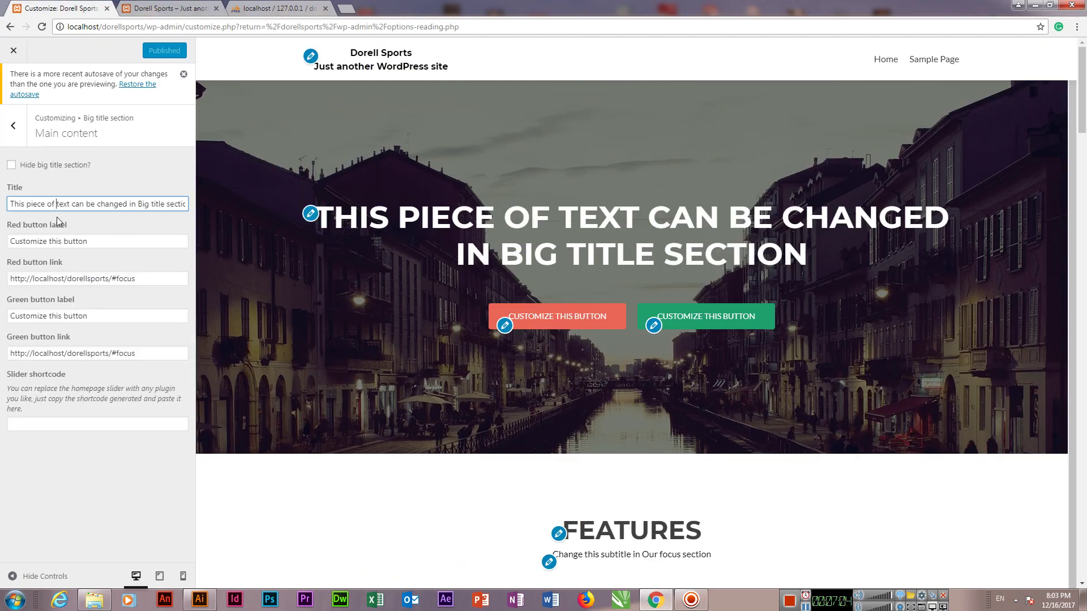
{"action": "key", "text": "ctrl+a"}
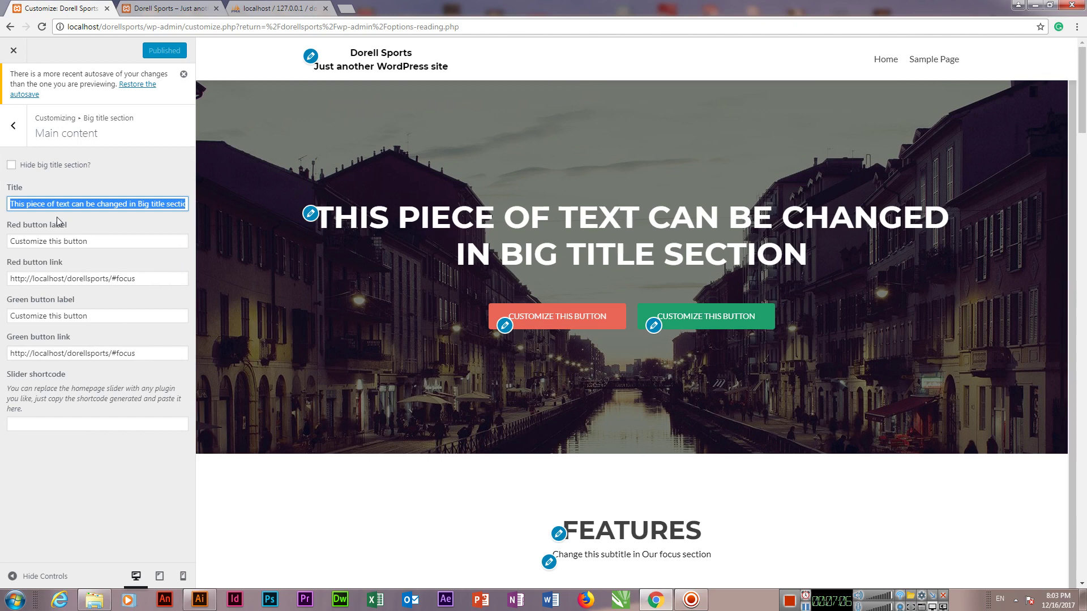
{"action": "type", "text": "MCTC D"}
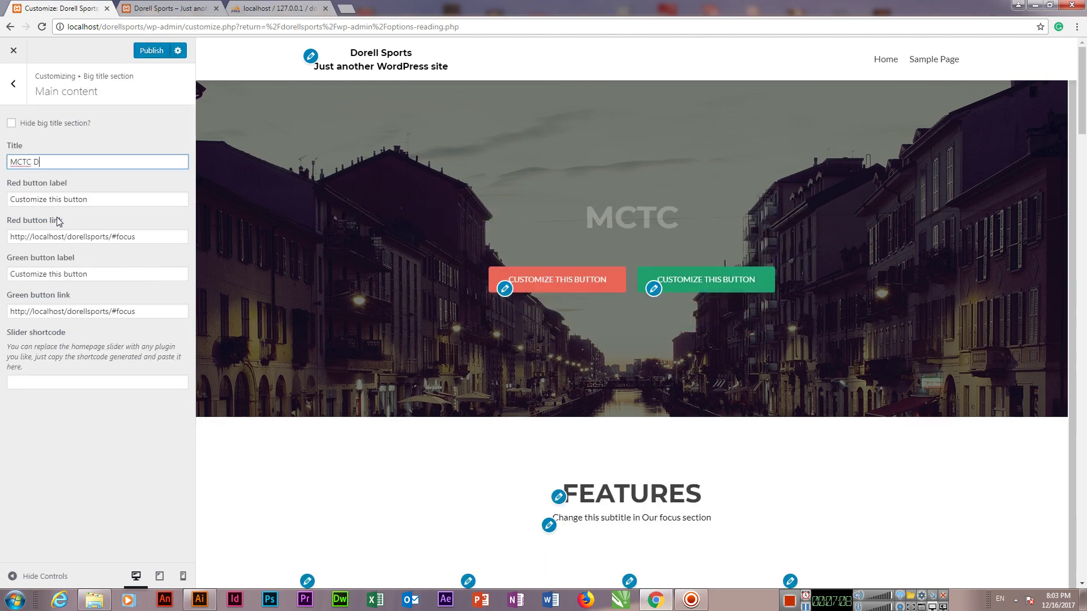
{"action": "type", "text": "ubai Educat"}
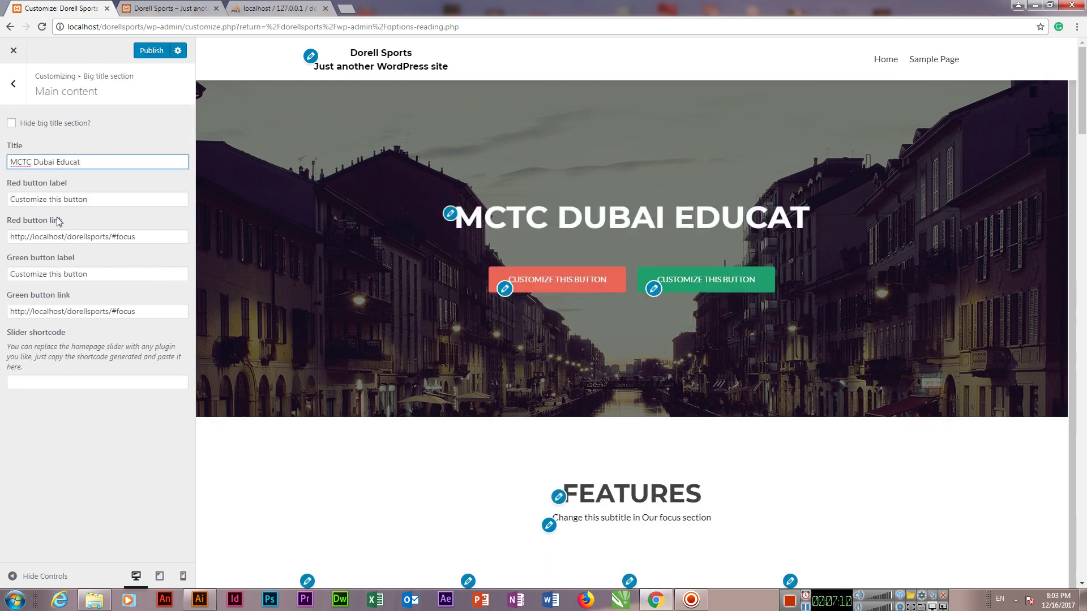
{"action": "key", "text": "ctrl+a"}
{"action": "type", "text": "Dorell Sports"}
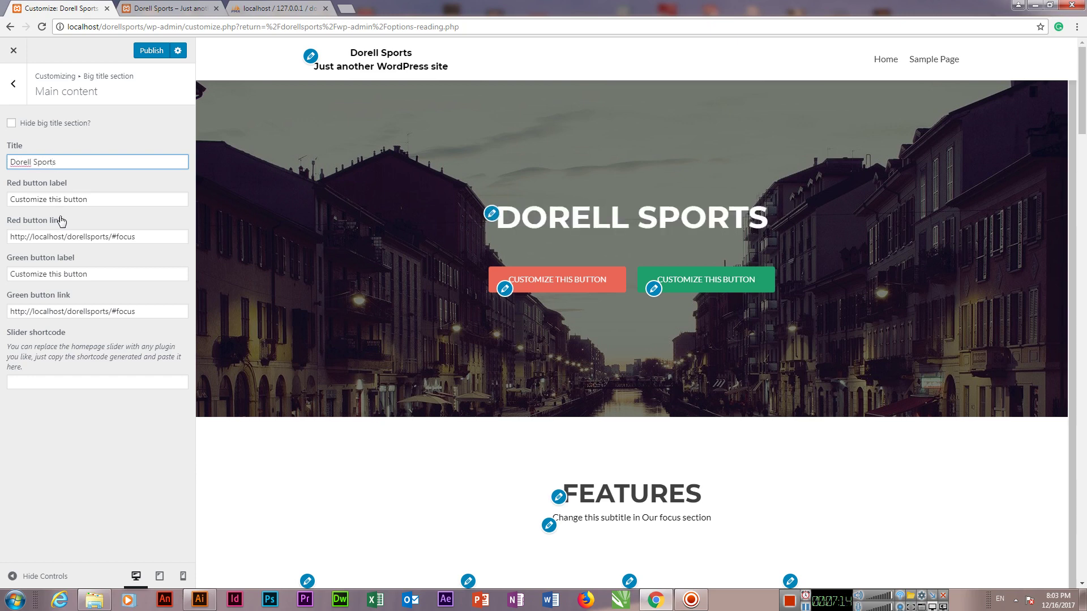
Step: Search 'dorell sports' in a new tab and open dorellsports.com as a reference
{"action": "left_click", "coordinate": [345, 9]}
{"action": "type", "text": "do"}
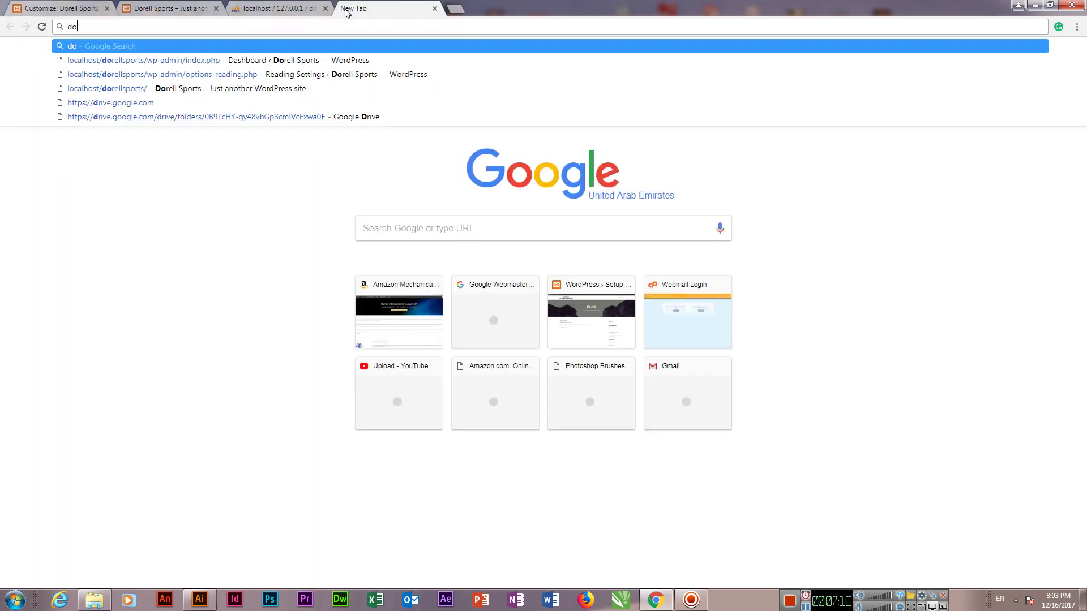
{"action": "type", "text": "rell sports"}
{"action": "key", "text": "Return"}
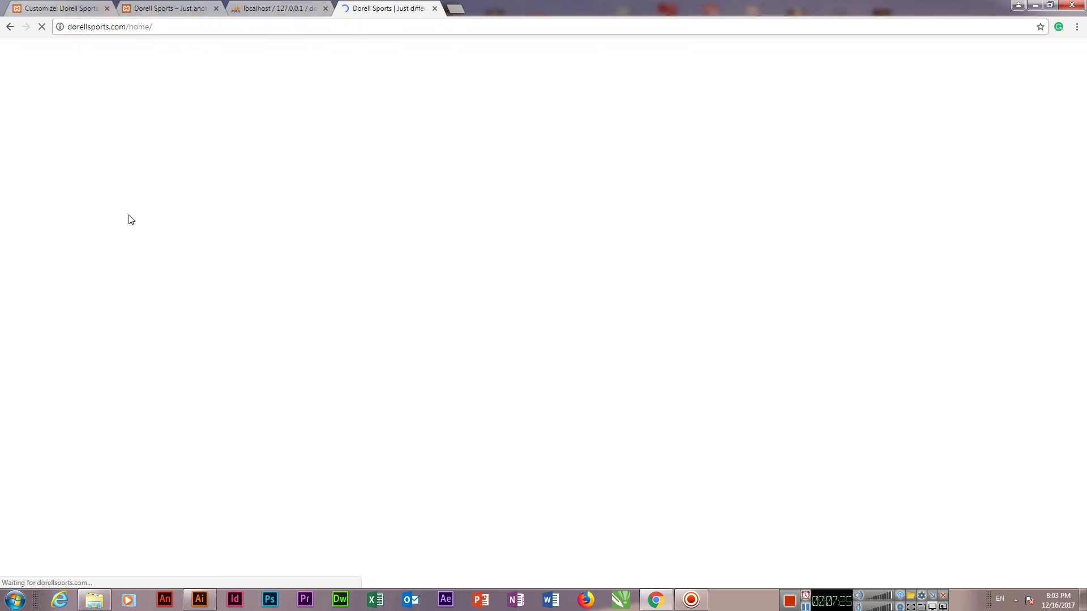
{"action": "left_click", "coordinate": [65, 7]}
{"action": "left_click", "coordinate": [360, 7]}
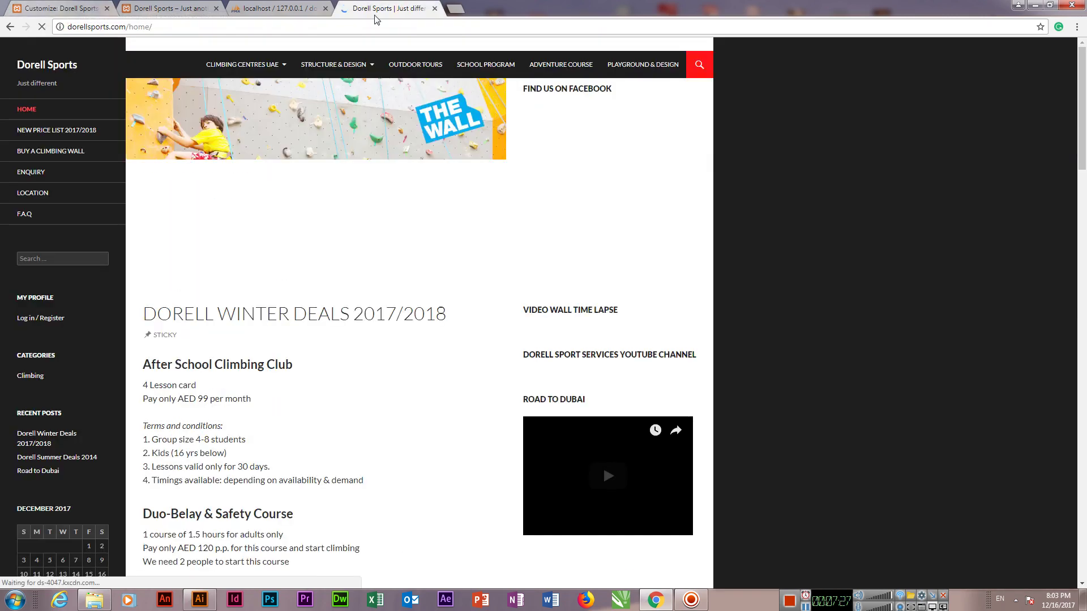
{"action": "left_click", "coordinate": [36, 6]}
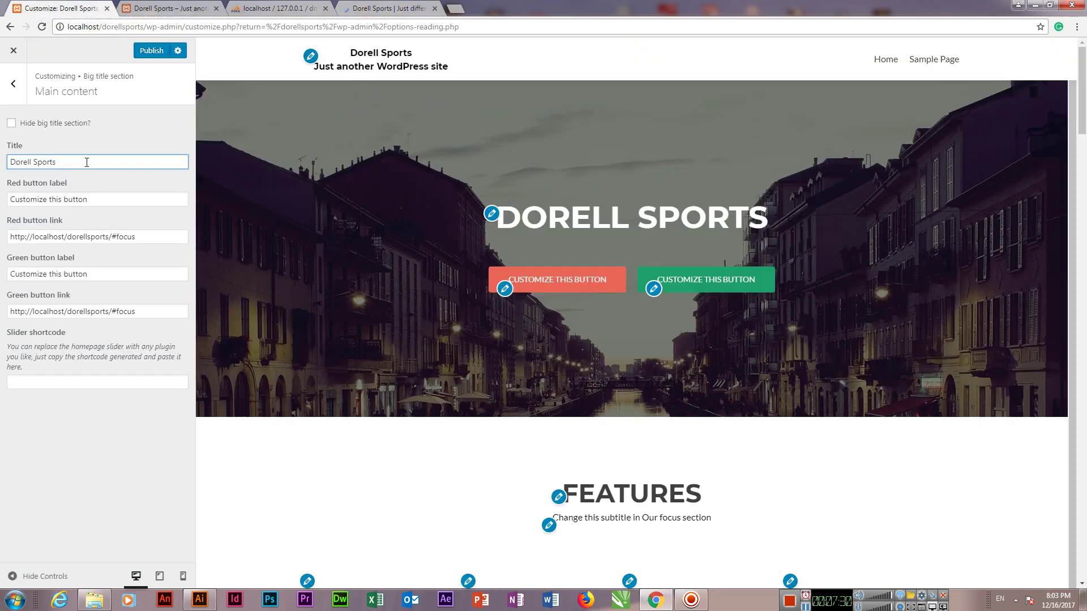
Step: Label the red hero button 'Read More' and the green hero button 'About Us'
{"action": "triple_click", "coordinate": [86, 163]}
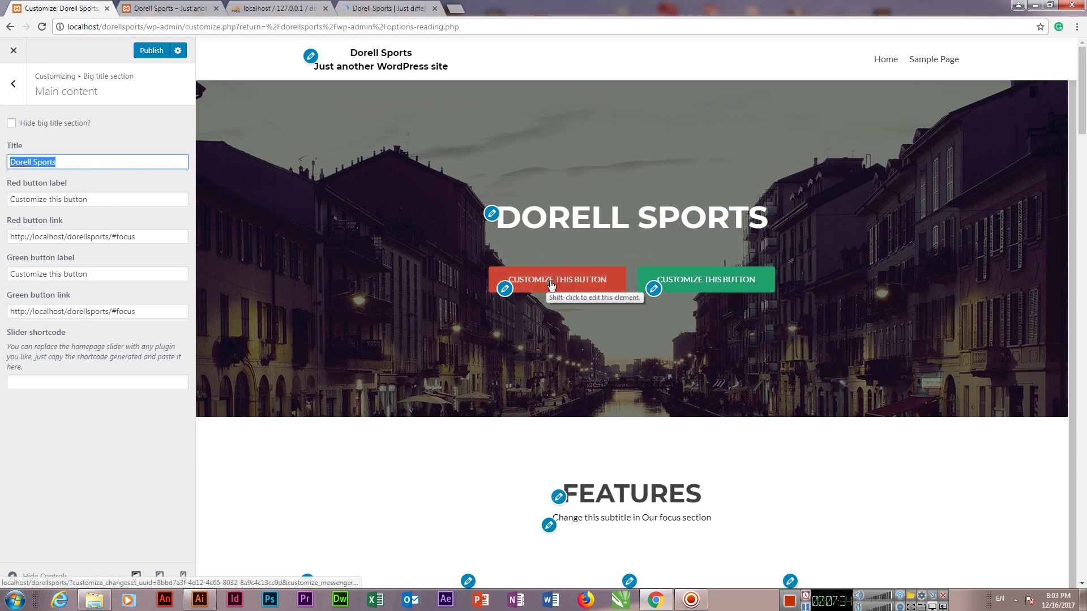
{"action": "left_click", "coordinate": [505, 289]}
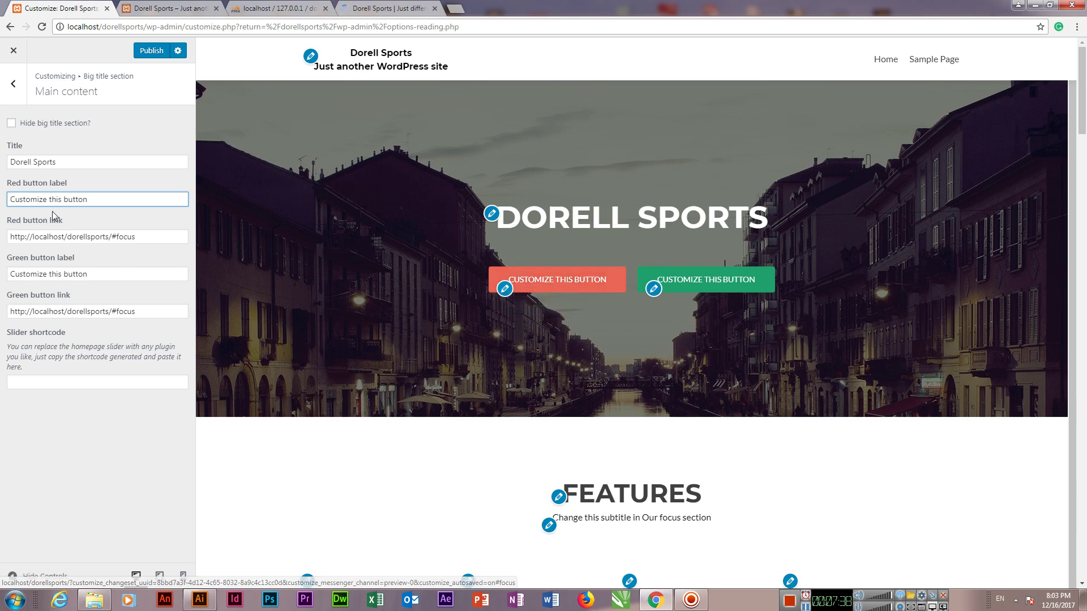
{"action": "key", "text": "ctrl+a"}
{"action": "type", "text": "Read More"}
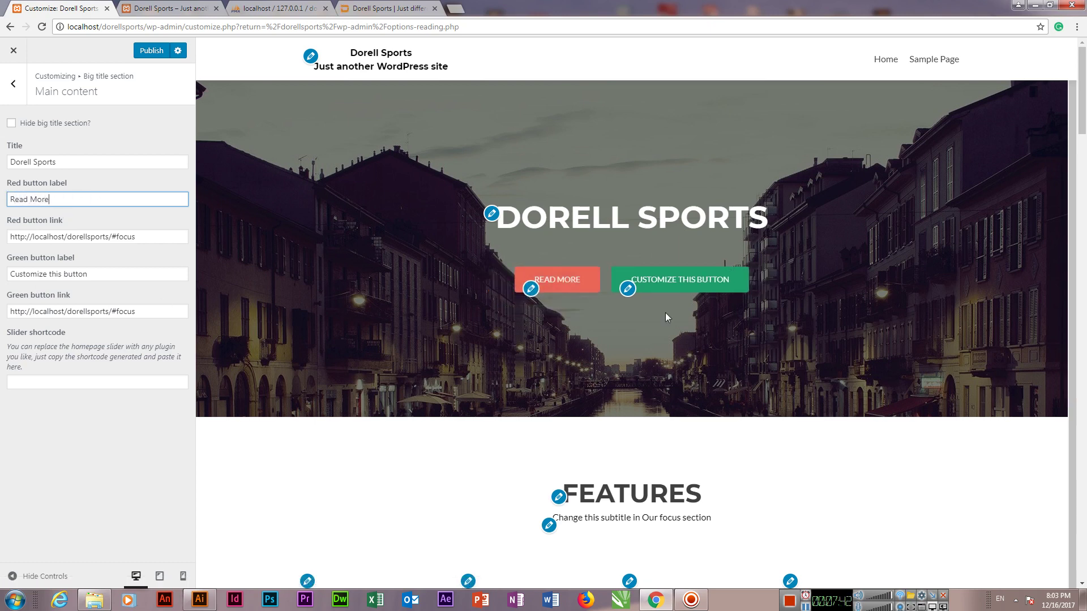
{"action": "left_click", "coordinate": [628, 289]}
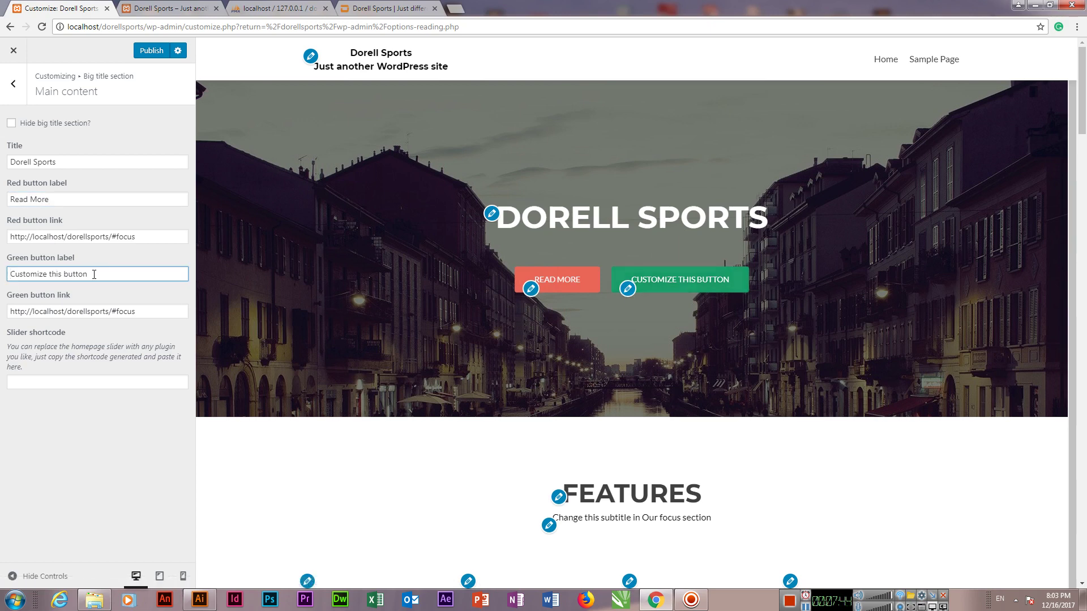
{"action": "key", "text": "ctrl+a"}
{"action": "type", "text": "About Us"}
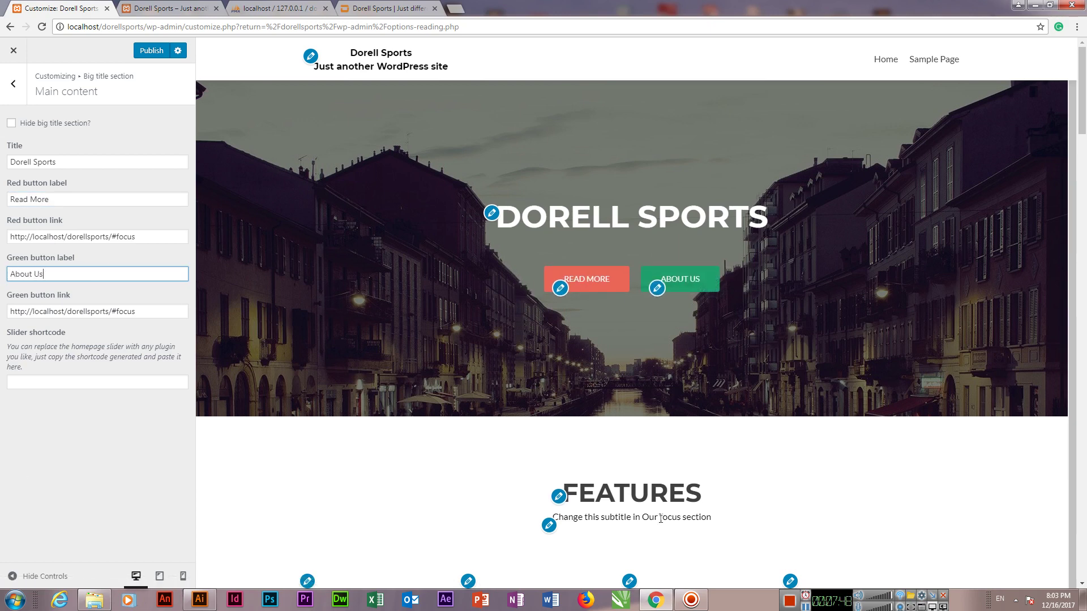
{"action": "scroll", "coordinate": [560, 307], "scroll_direction": "down", "scroll_amount": 4}
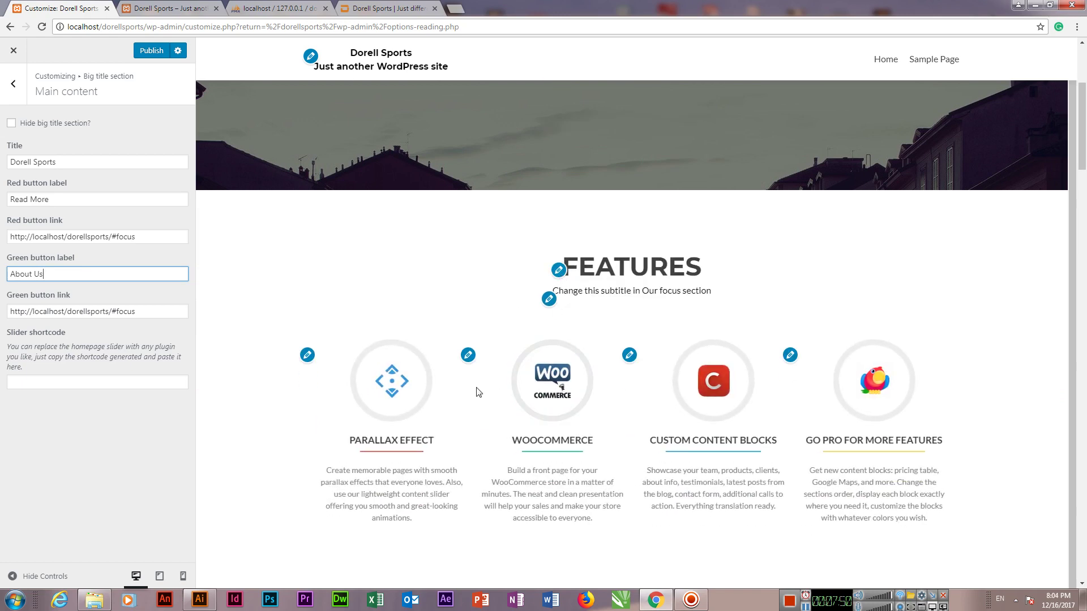
Step: Retitle the PARALLAX EFFECT widget 'FOORBALL' and the WOOCOMMERCE widget 'CRICKET'
{"action": "left_click", "coordinate": [307, 355]}
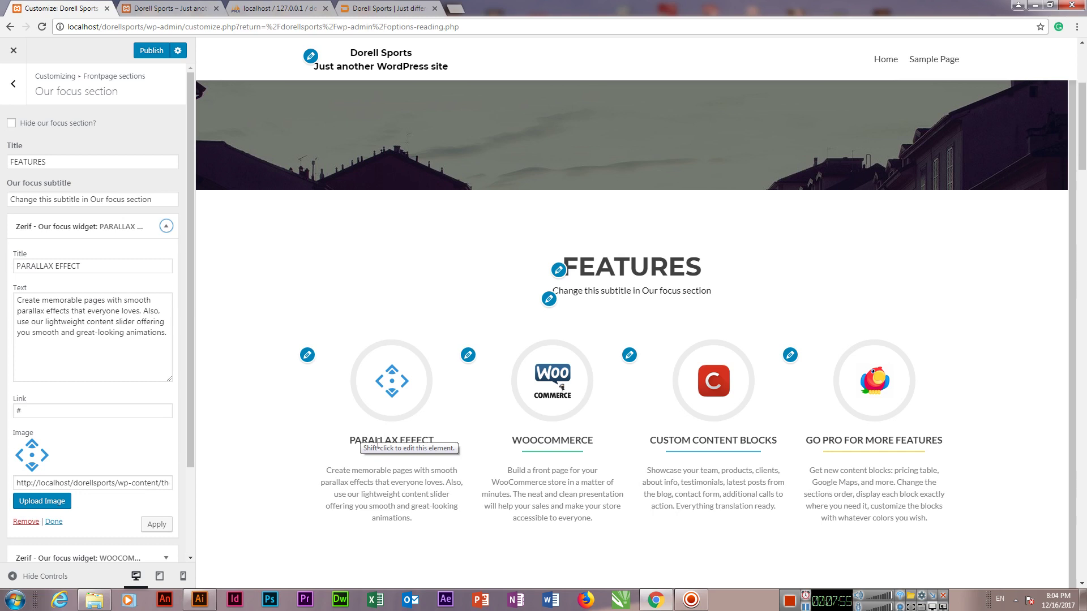
{"action": "triple_click", "coordinate": [85, 271]}
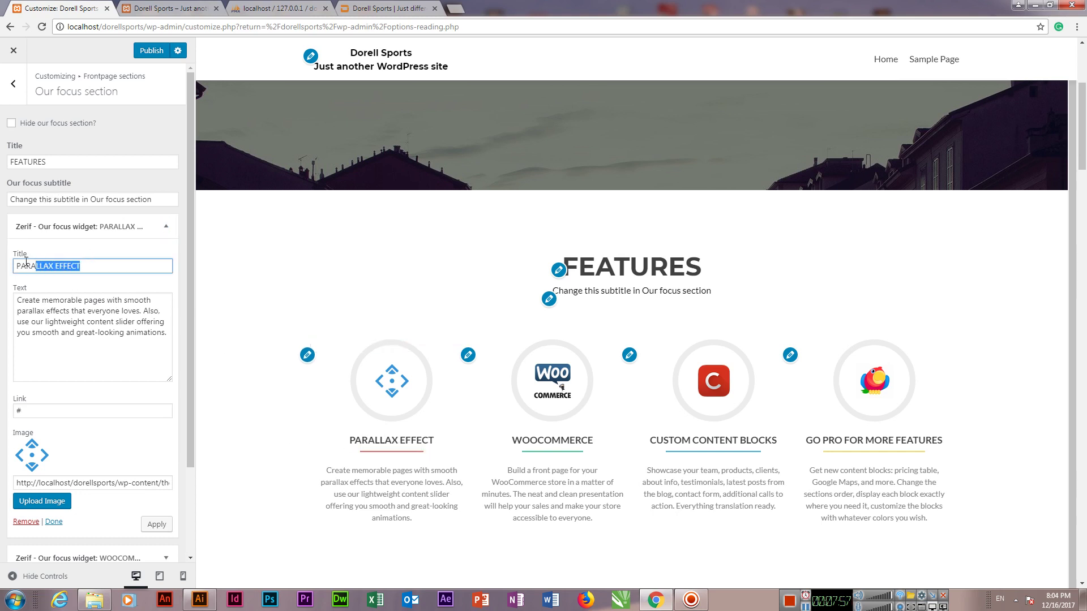
{"action": "type", "text": "FOORBALL"}
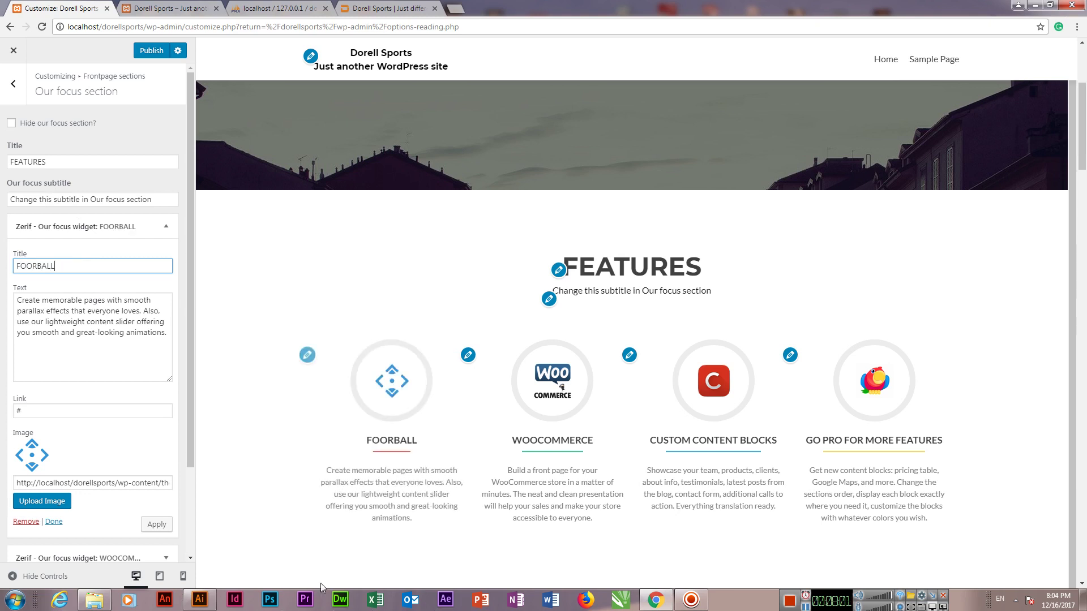
{"action": "scroll", "coordinate": [650, 260], "scroll_direction": "down", "scroll_amount": 2}
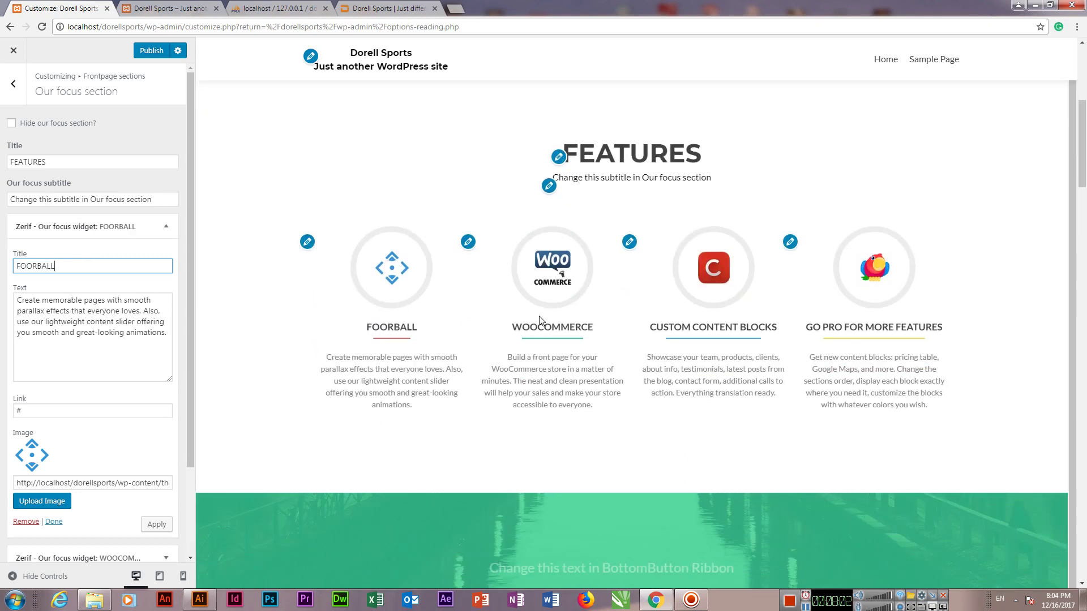
{"action": "left_click", "coordinate": [629, 241]}
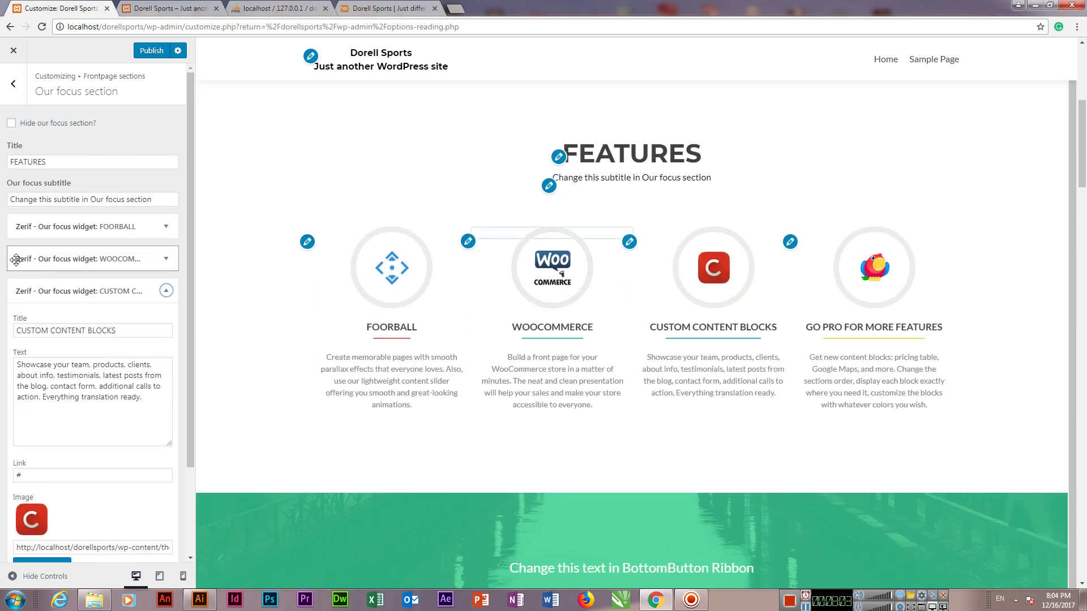
{"action": "left_click", "coordinate": [468, 242]}
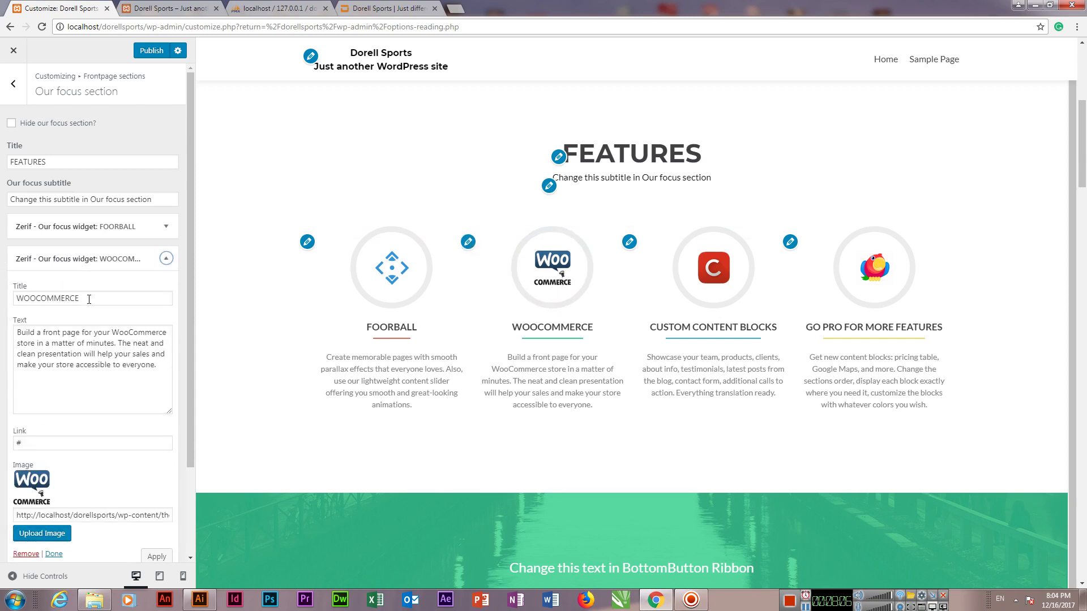
{"action": "left_click_drag", "start_coordinate": [89, 299], "coordinate": [8, 301]}
{"action": "type", "text": "CRICKET"}
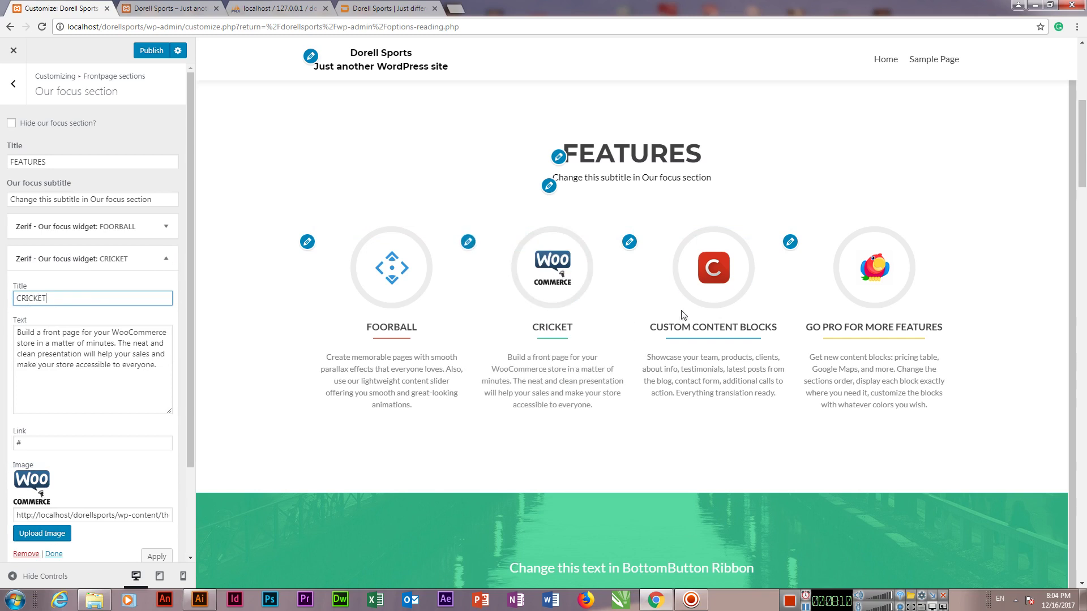
Step: Retitle CUSTOM CONTENT BLOCKS to 'HOCKEY' and GO PRO FOR MORE FEATURES to 'SNOOKER', then reopen FOORBALL to fix it
{"action": "left_click", "coordinate": [629, 242]}
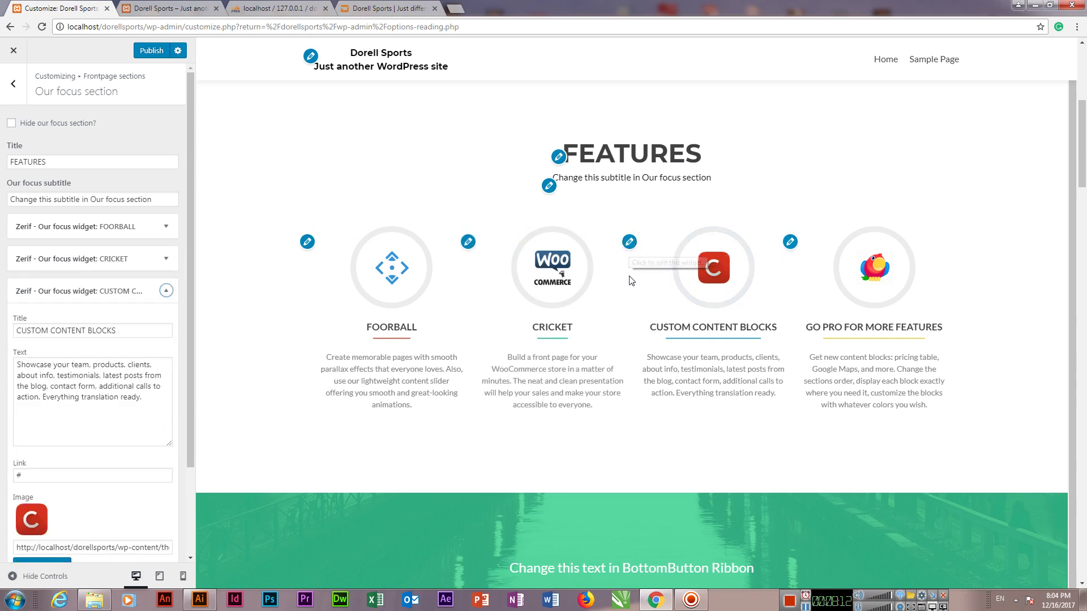
{"action": "triple_click", "coordinate": [123, 331]}
{"action": "type", "text": "HOCKEY"}
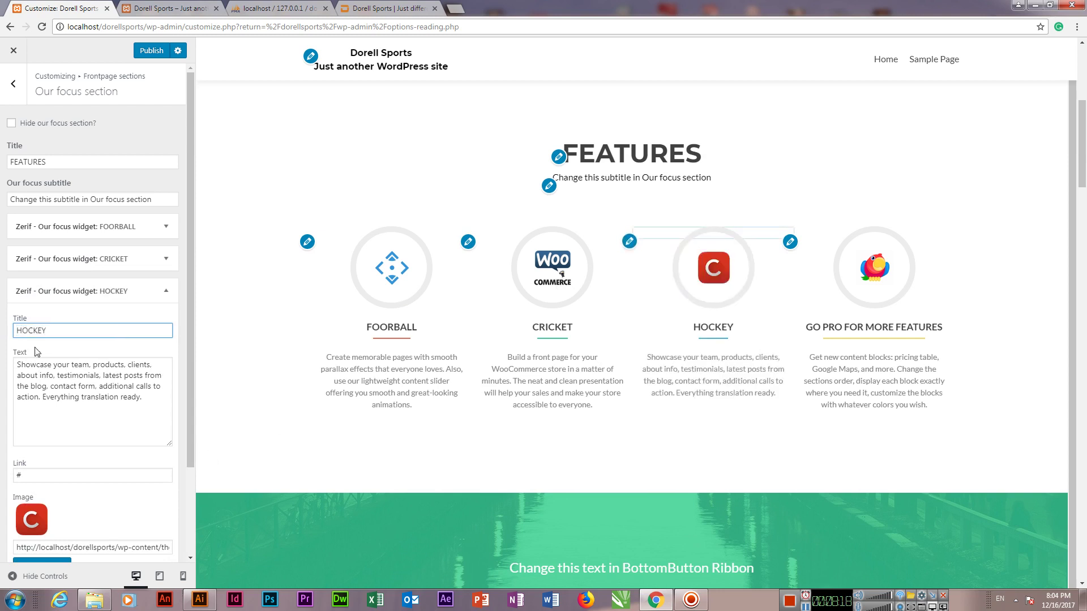
{"action": "scroll", "coordinate": [43, 394], "scroll_direction": "down", "scroll_amount": 2}
{"action": "left_click", "coordinate": [791, 242]}
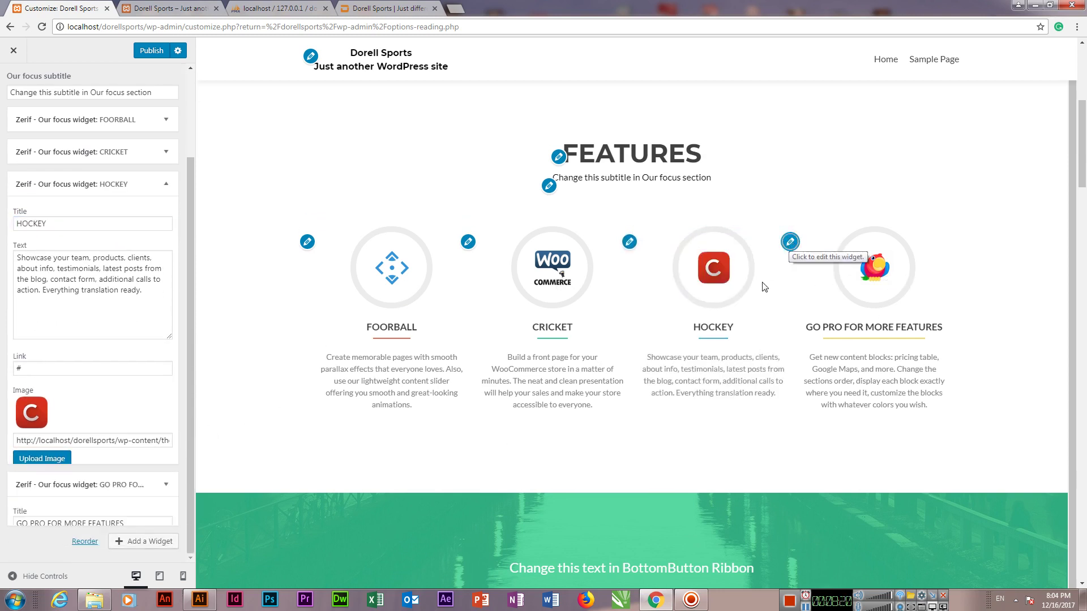
{"action": "left_click_drag", "start_coordinate": [136, 254], "coordinate": [3, 258]}
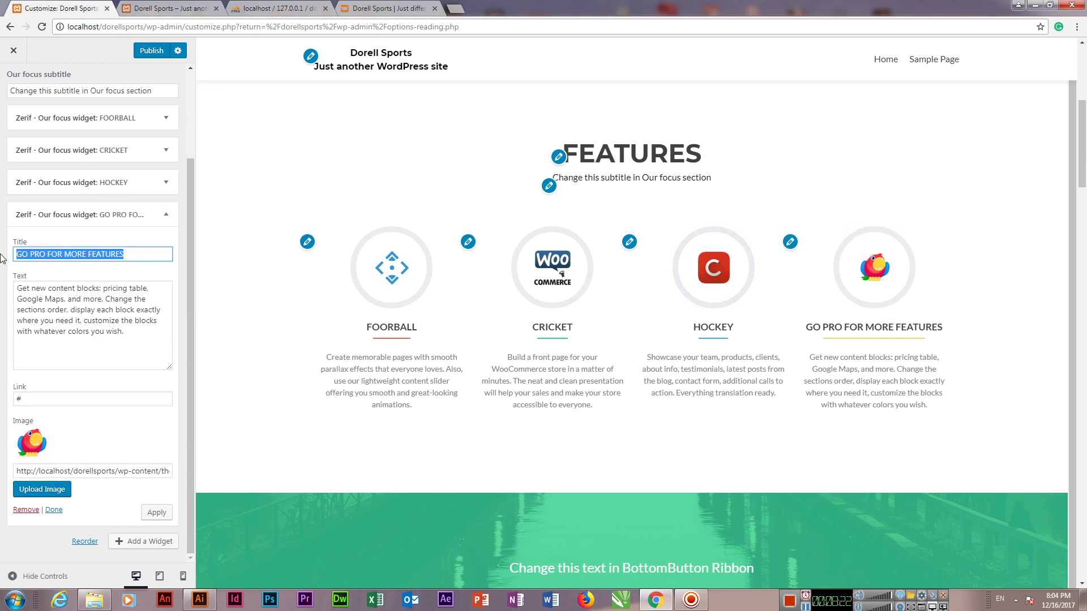
{"action": "type", "text": "SNOOKER"}
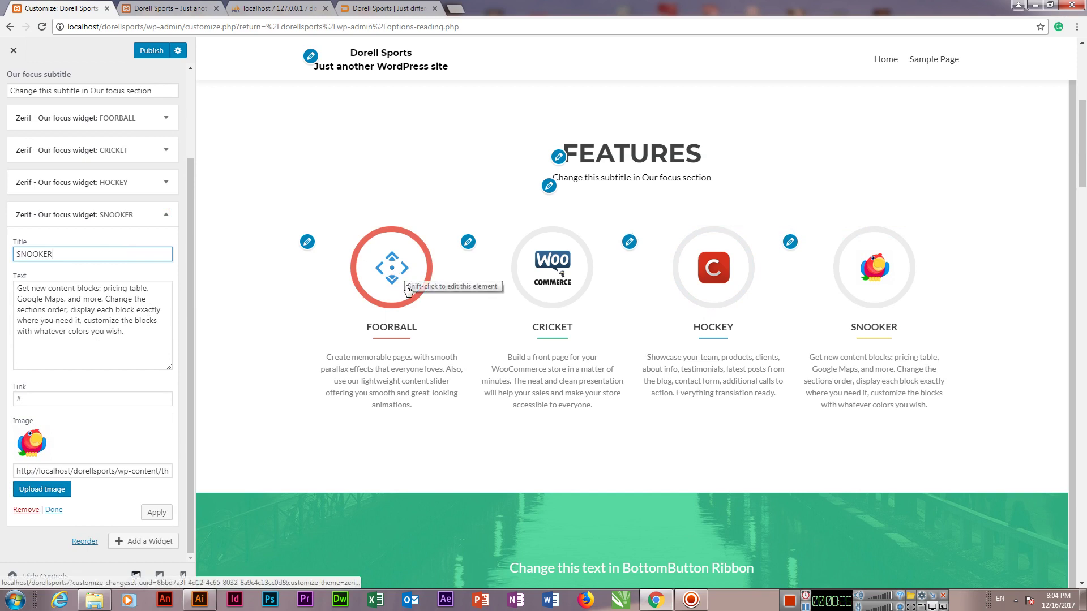
{"action": "scroll", "coordinate": [90, 348], "scroll_direction": "up", "scroll_amount": 2}
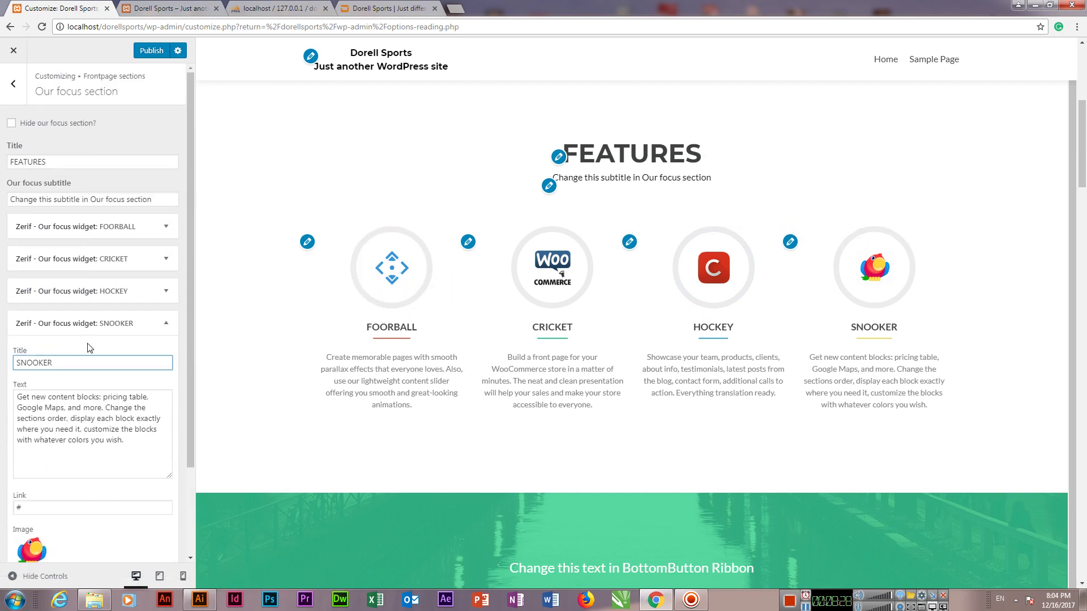
{"action": "left_click", "coordinate": [78, 227]}
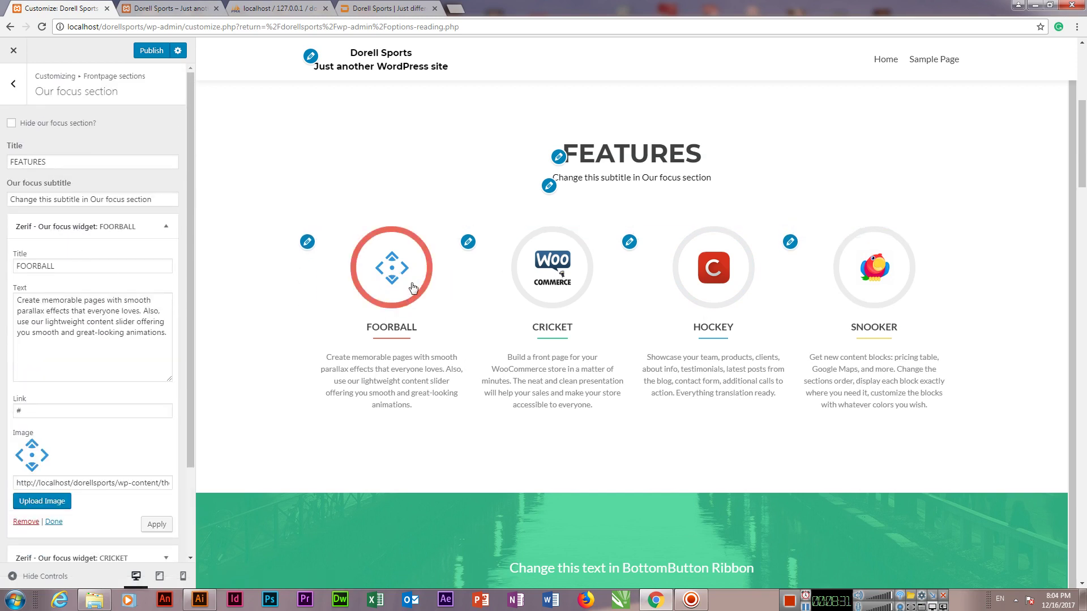
{"action": "left_click", "coordinate": [38, 266]}
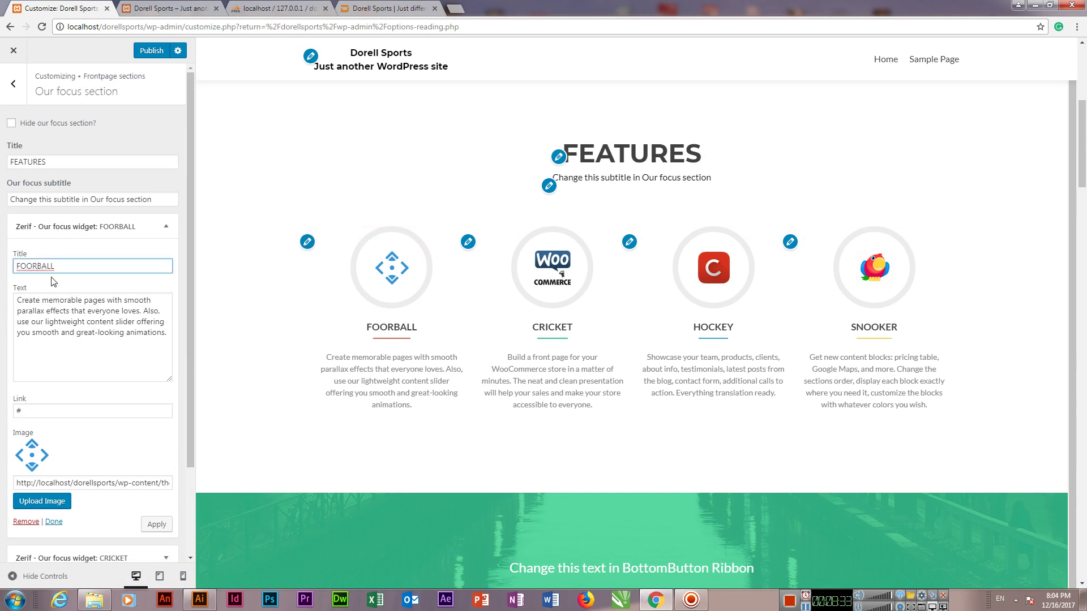
Step: Fix the title to FOOTBALL and write a description about professional Football stuff and Paypal payments
{"action": "type", "text": "T"}
{"action": "left_click", "coordinate": [68, 340]}
{"action": "key", "text": "ctrl+a"}
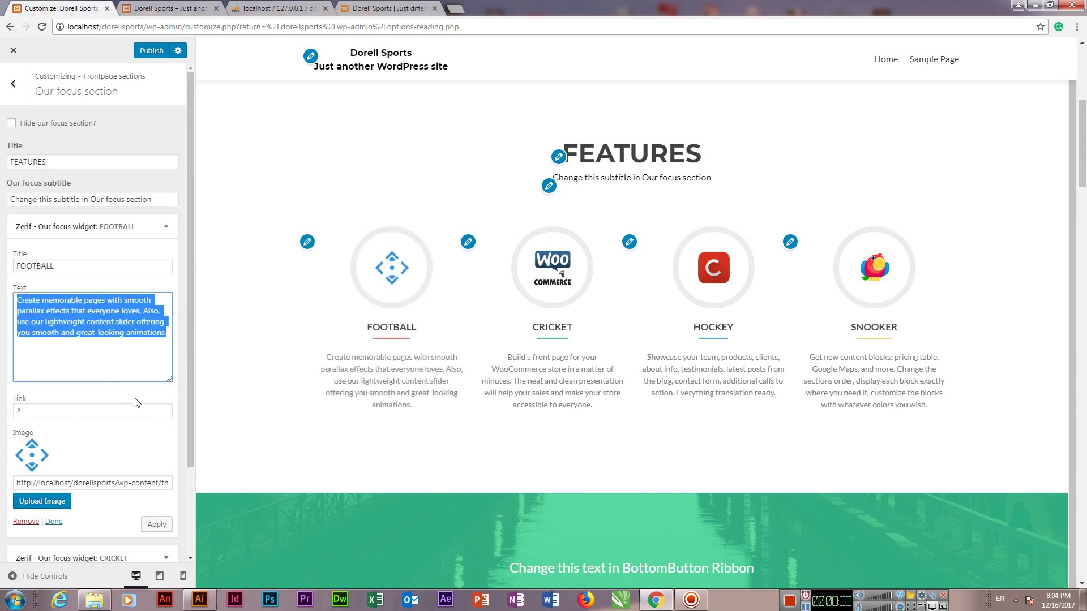
{"action": "type", "text": "wE "}
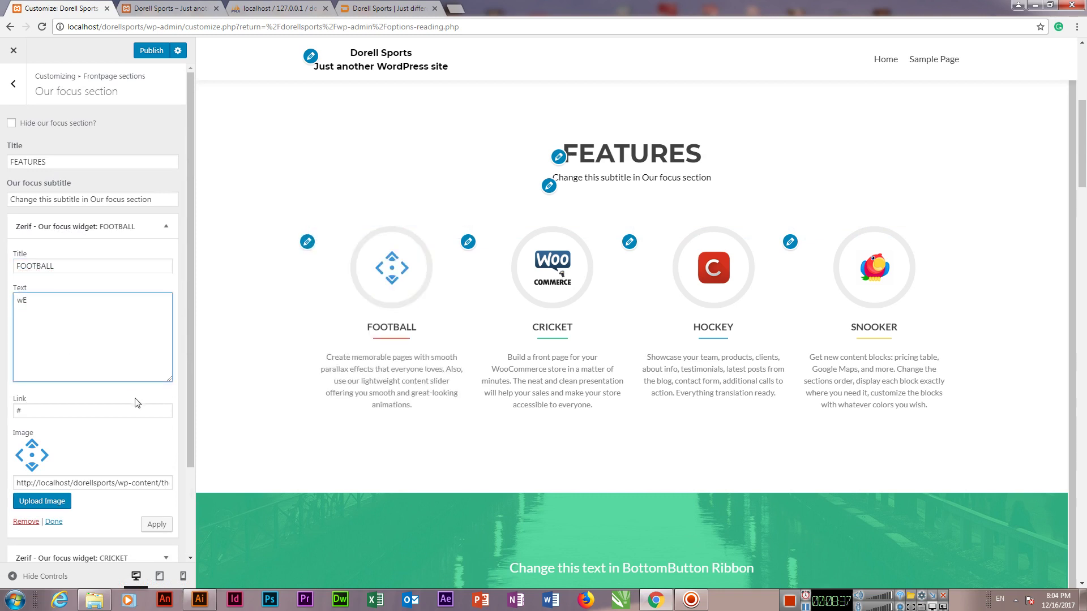
{"action": "type", "text": "We have professional stuf"}
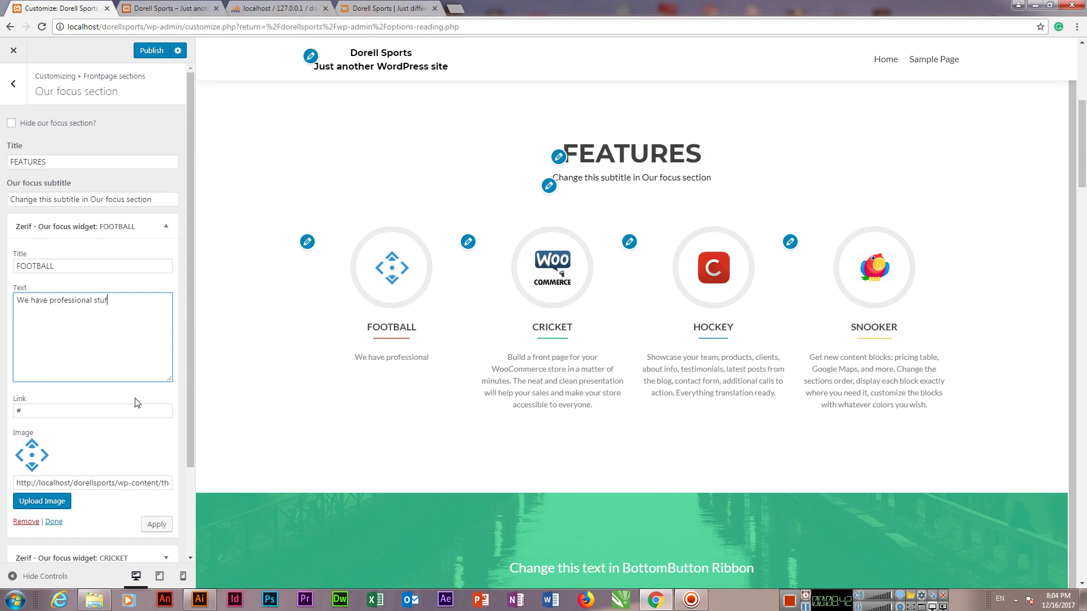
{"action": "type", "text": "f for the Footba"}
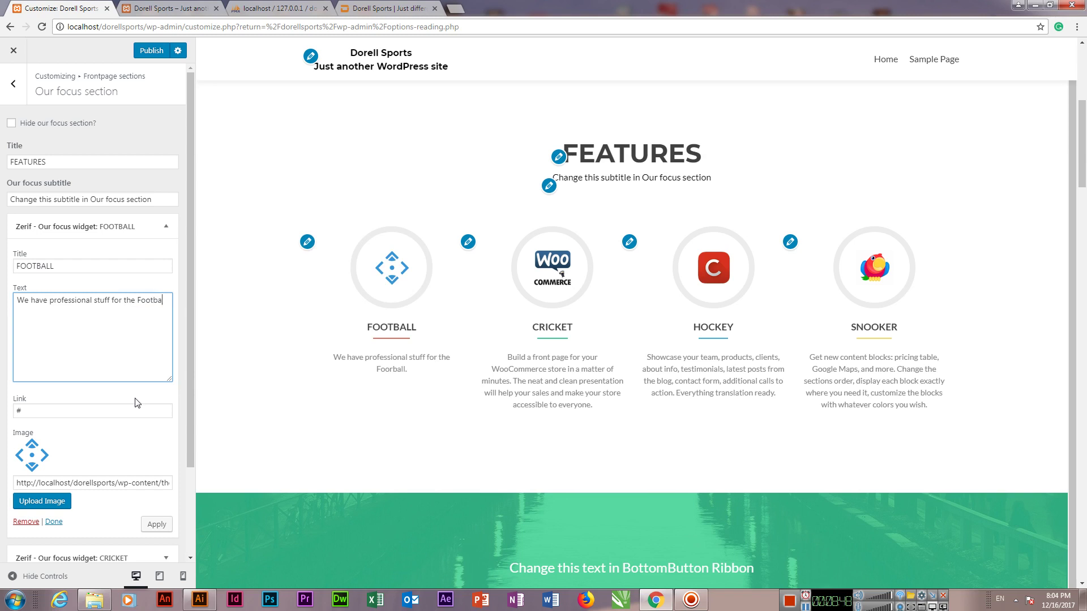
{"action": "type", "text": "rchase online and get your orders in time"}
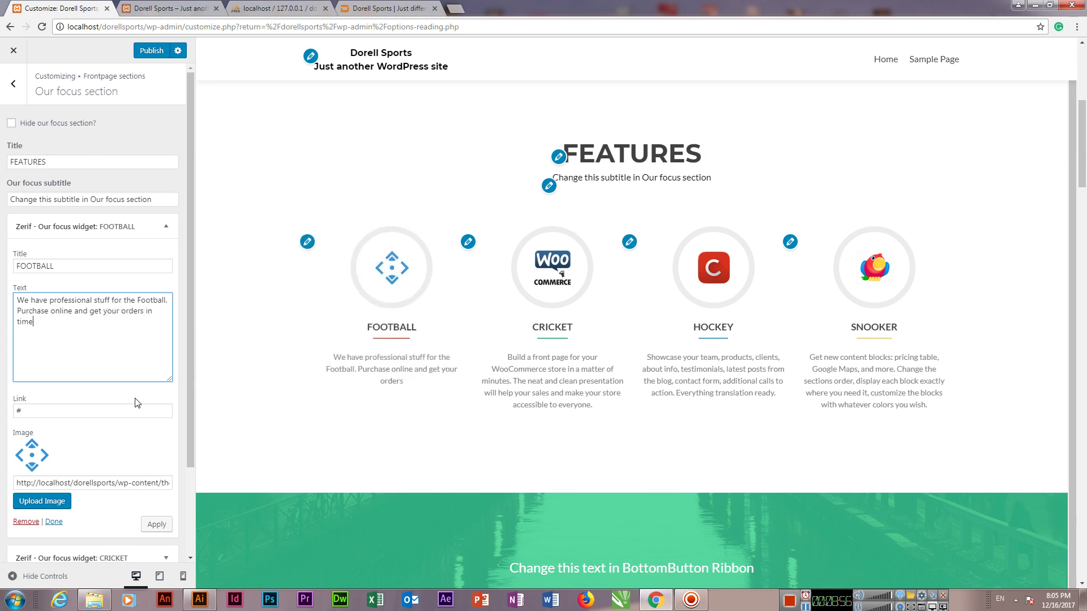
{"action": "type", "text": ". "}
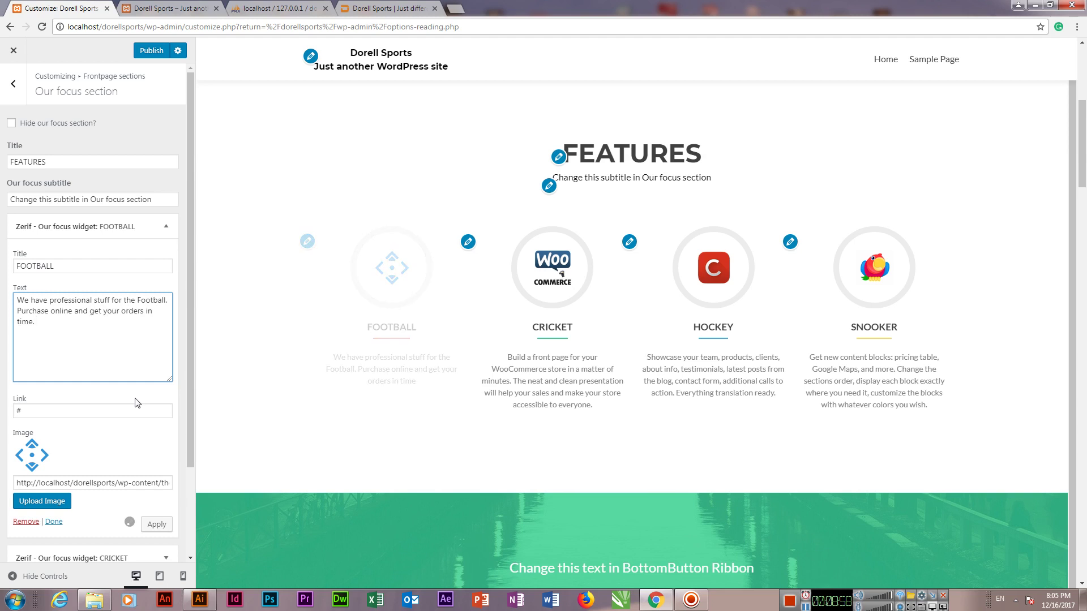
{"action": "type", "text": "You can use "}
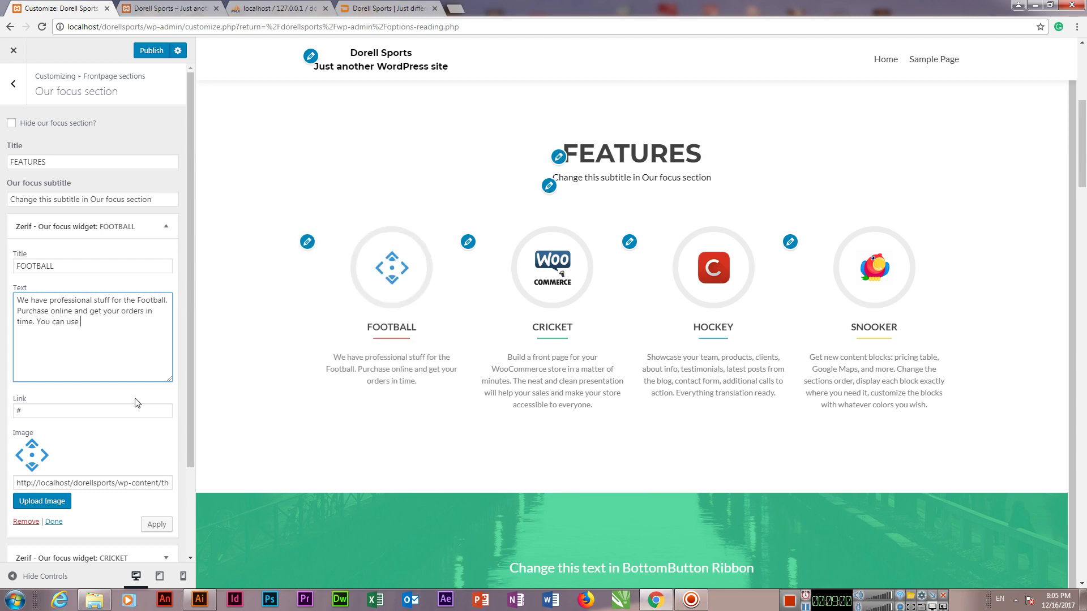
{"action": "type", "text": "Paypal to p"}
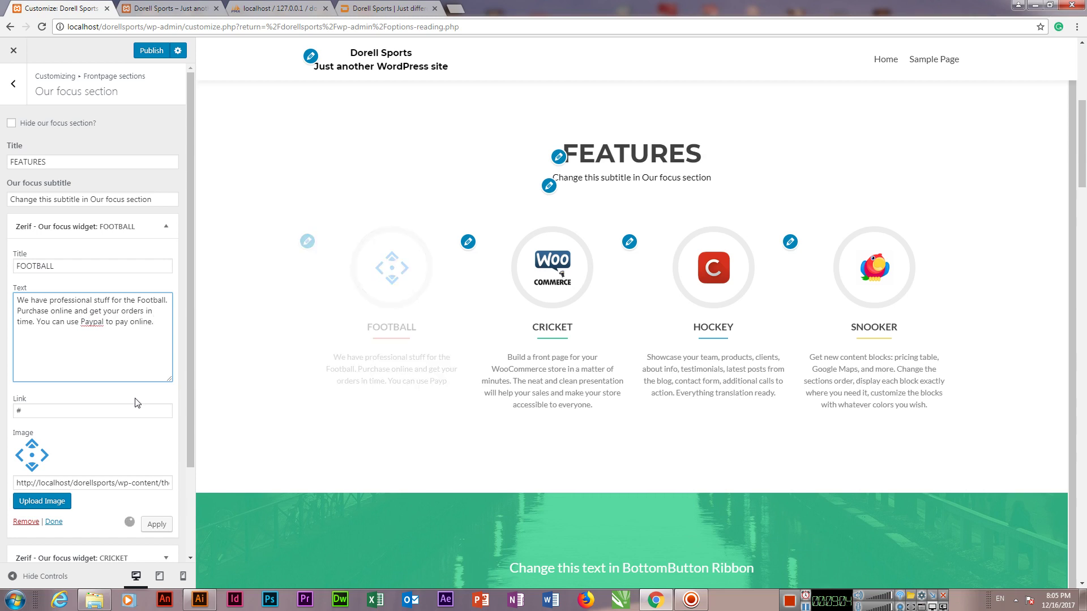
{"action": "type", "text": "ay online."}
Step: Extend the description with 'or send payments through bank via wire transfer.'
{"action": "key", "text": "BackSpace"}
{"action": "type", "text": "or send"}
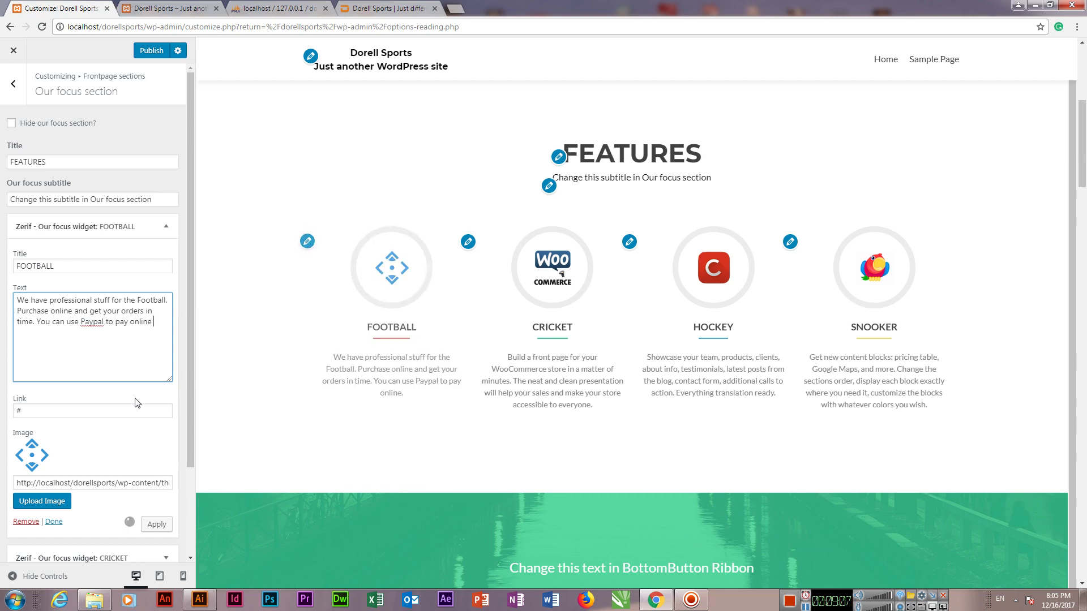
{"action": "type", "text": " payment"}
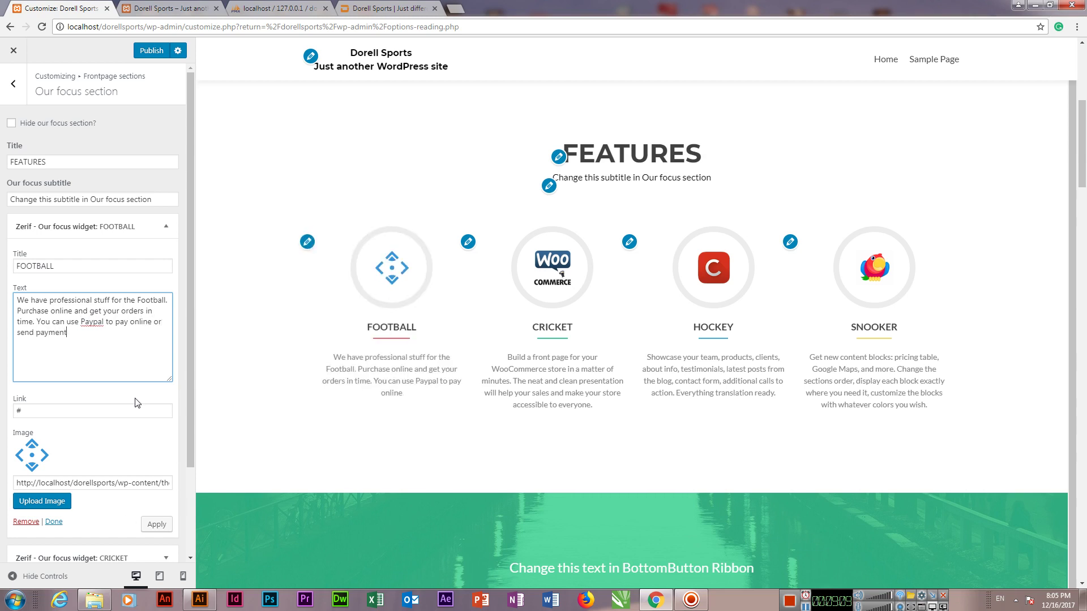
{"action": "type", "text": "s throug ba"}
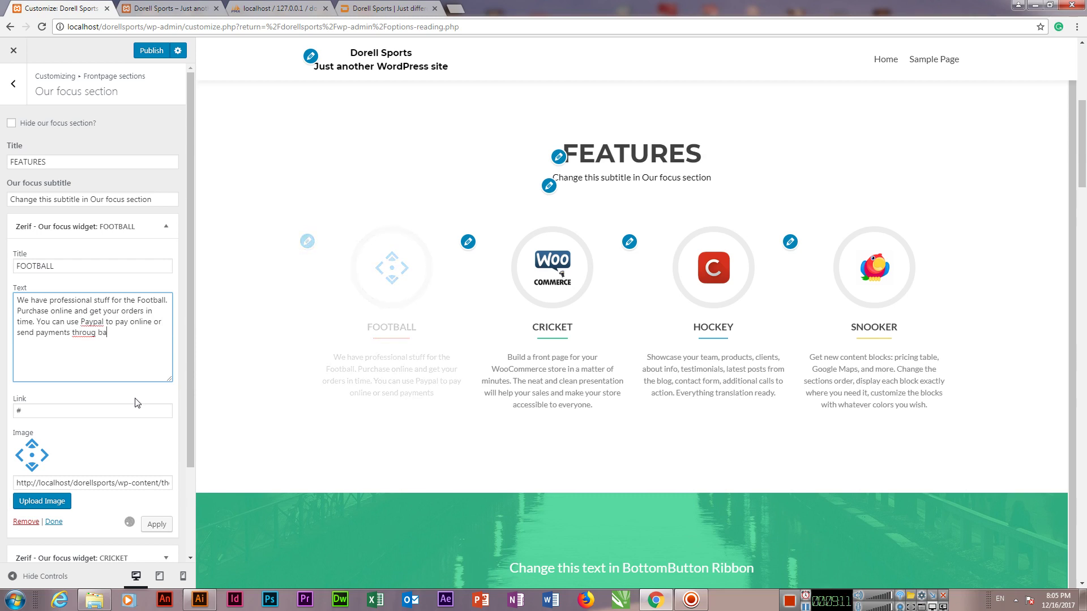
{"action": "key", "text": "BackSpace"}
{"action": "key", "text": "BackSpace"}
{"action": "key", "text": "BackSpace"}
{"action": "type", "text": "h bank."}
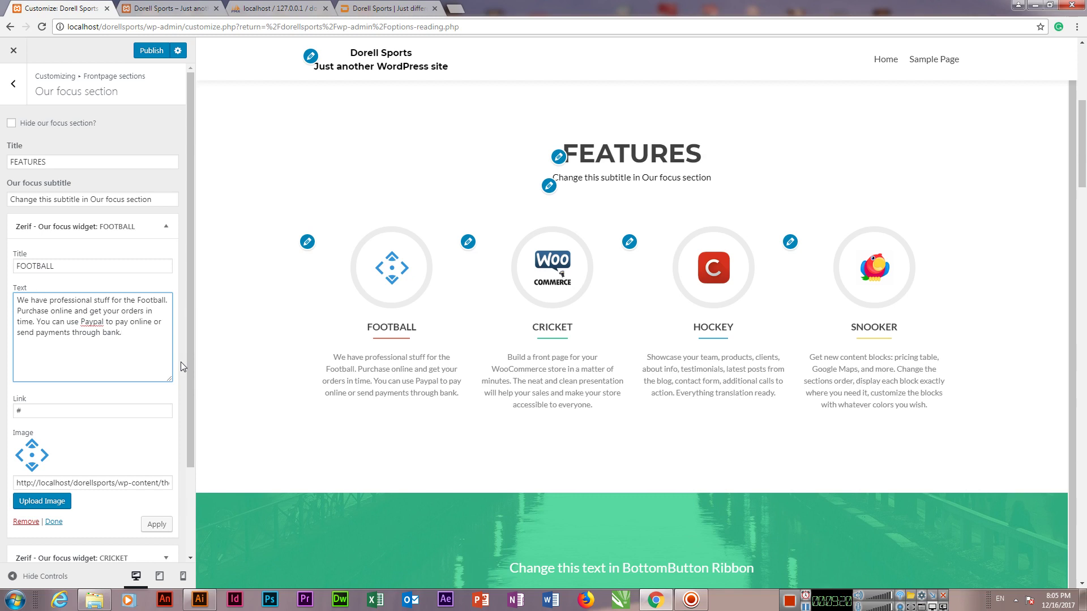
{"action": "key", "text": "BackSpace"}
{"action": "type", "text": "via "}
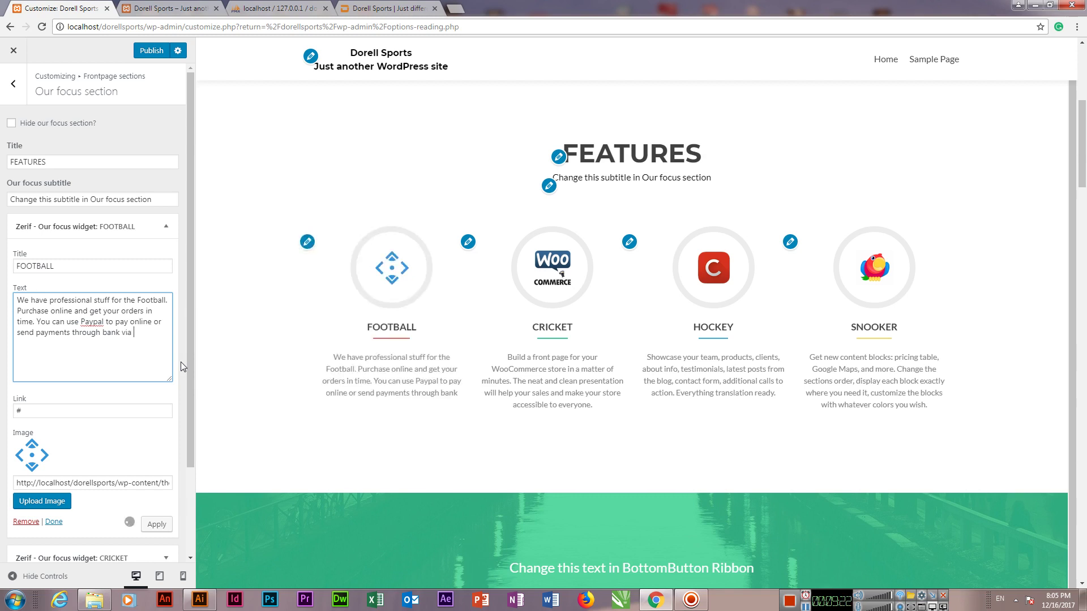
{"action": "type", "text": "wire tras"}
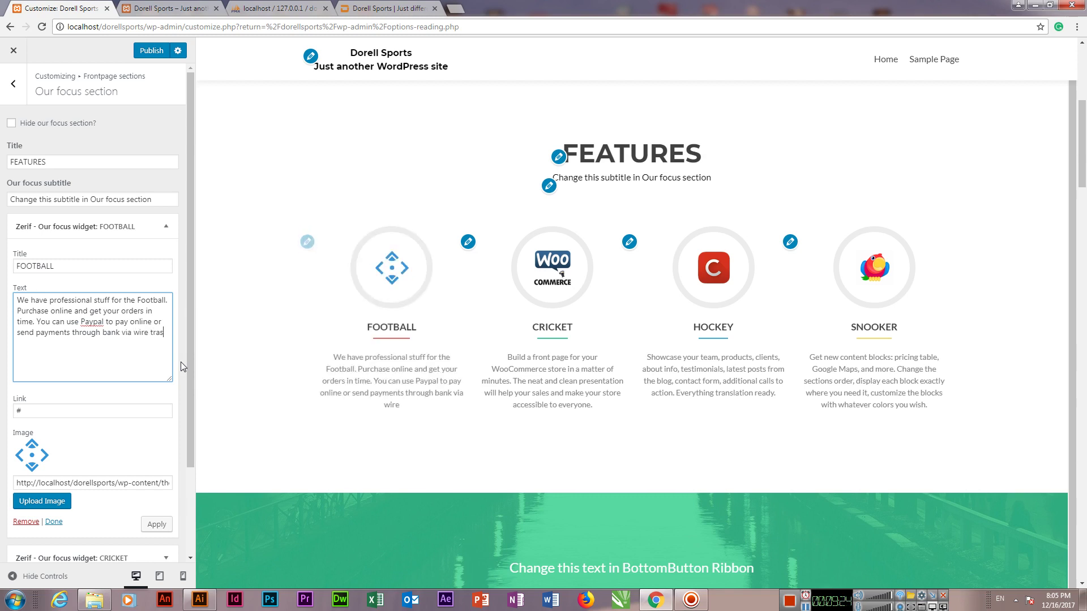
{"action": "key", "text": "BackSpace"}
{"action": "type", "text": "ns"}
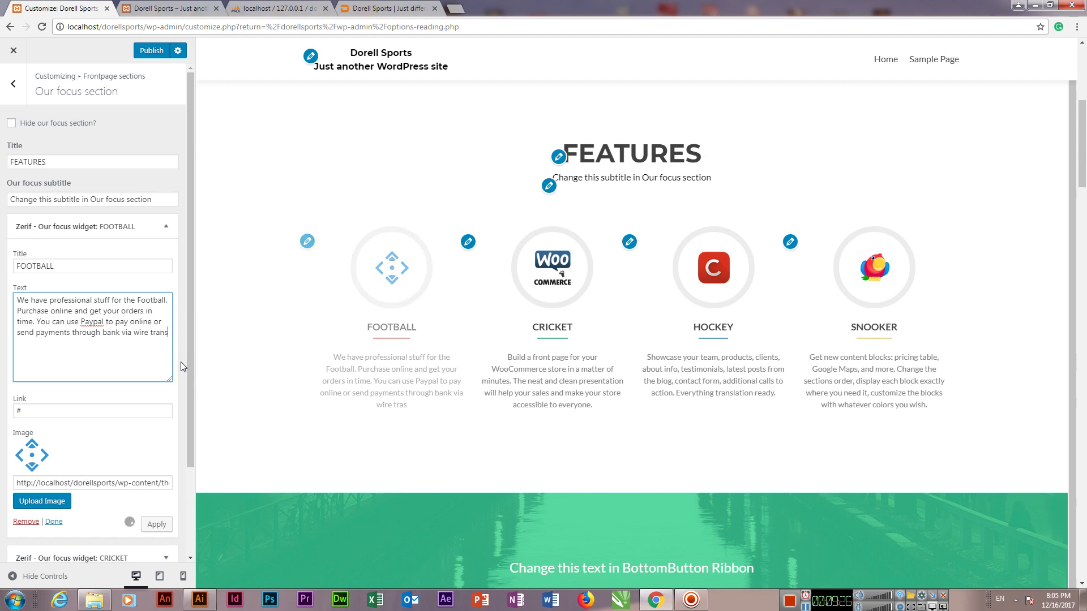
{"action": "type", "text": "fer."}
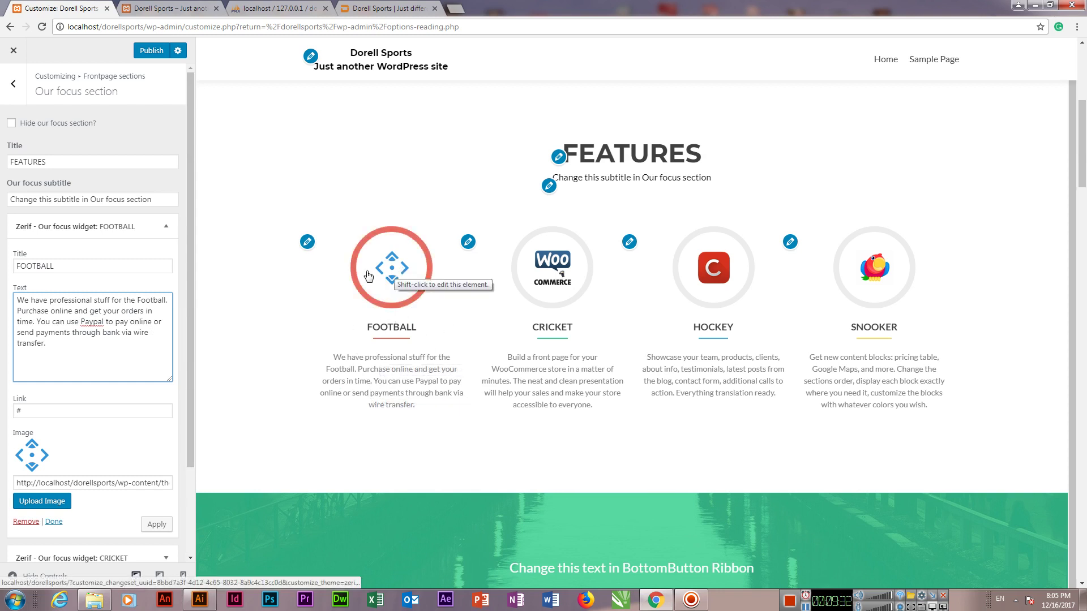
Step: Copy the FOOTBALL widget's image URL and load it in a new tab
{"action": "triple_click", "coordinate": [89, 483]}
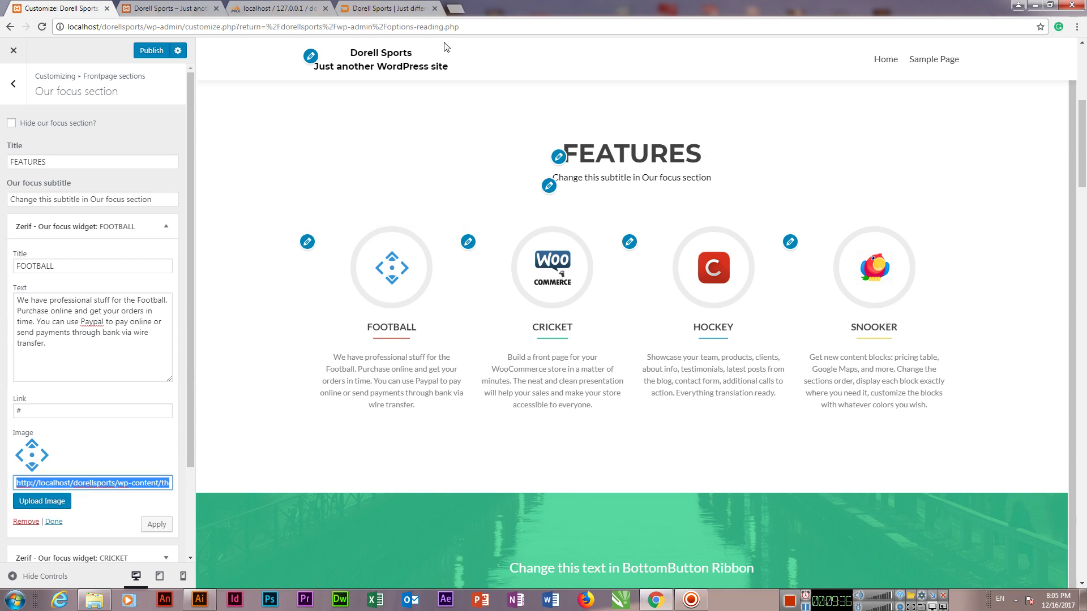
{"action": "left_click", "coordinate": [455, 9]}
{"action": "type", "text": "http://localhost/dorellsports/wp-content/themes/zerif-lite/images/parallax.png"}
{"action": "key", "text": "Return"}
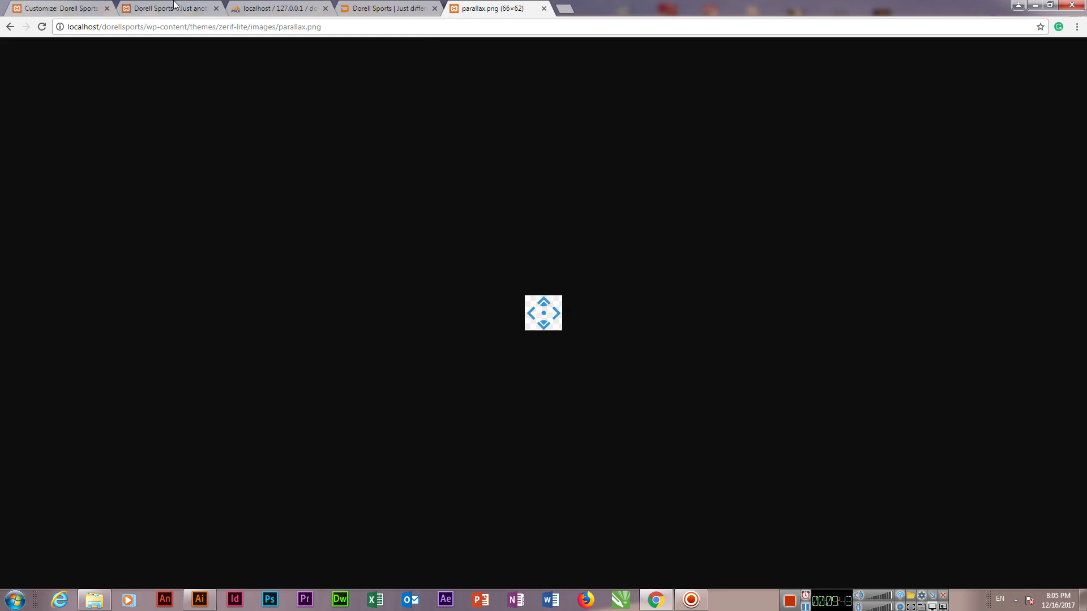
Step: Publish the Customizer changes and reload the live homepage to see them
{"action": "left_click", "coordinate": [83, 7]}
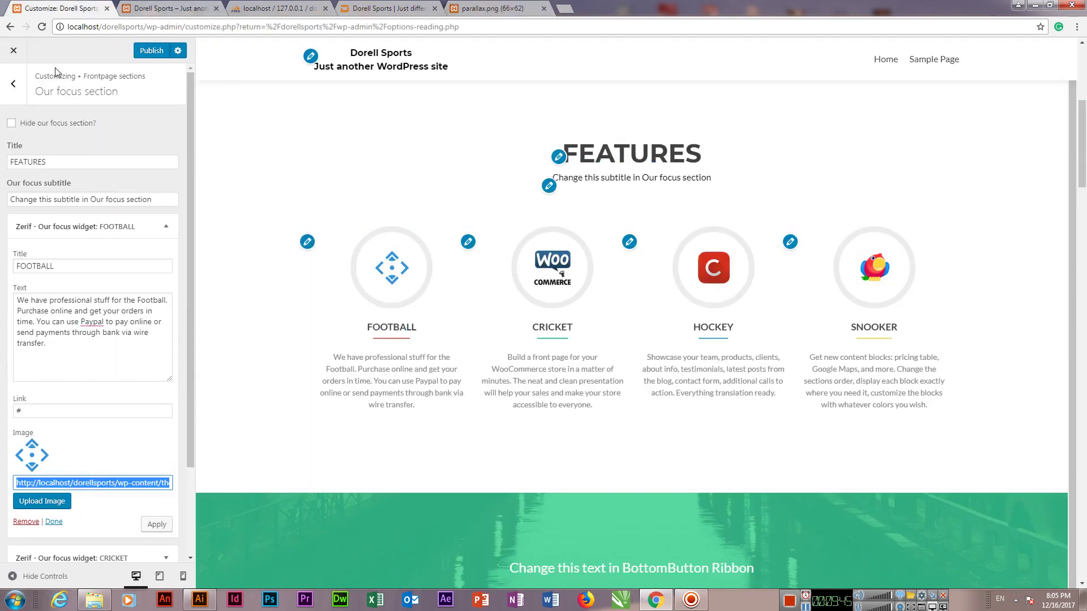
{"action": "left_click", "coordinate": [151, 51]}
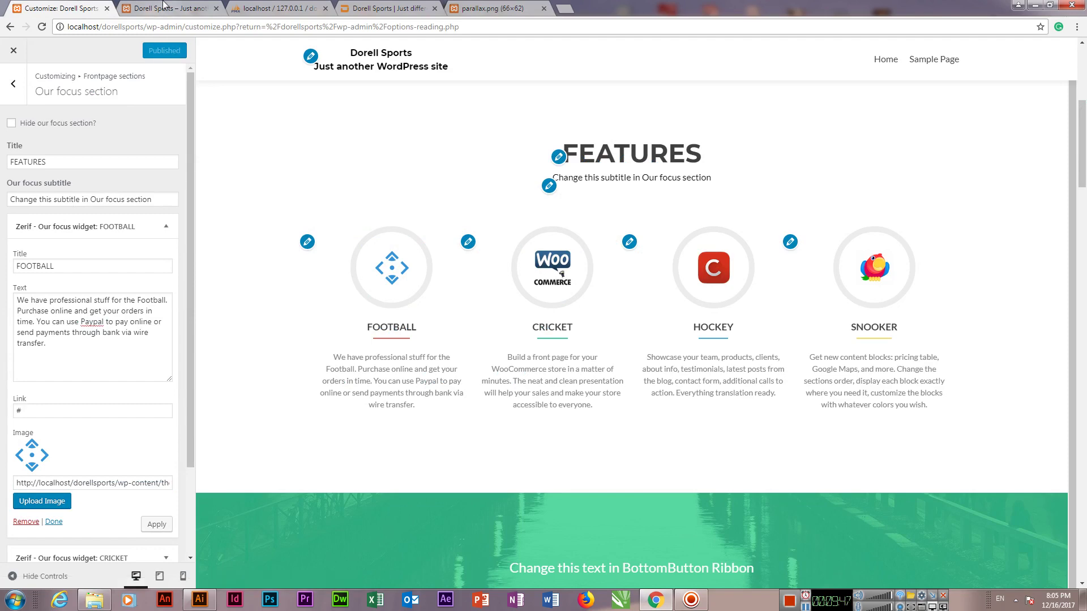
{"action": "left_click", "coordinate": [168, 9]}
{"action": "key", "text": "F5"}
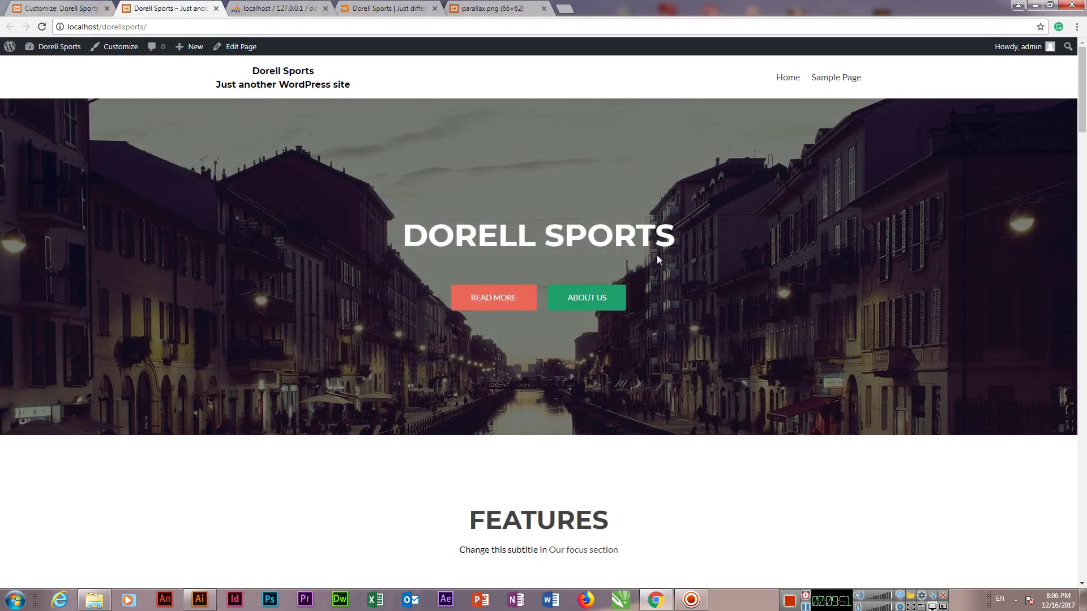
Step: Check the FEATURES section on the homepage, then open the empty Media Library
{"action": "scroll", "coordinate": [299, 344], "scroll_direction": "down", "scroll_amount": 4}
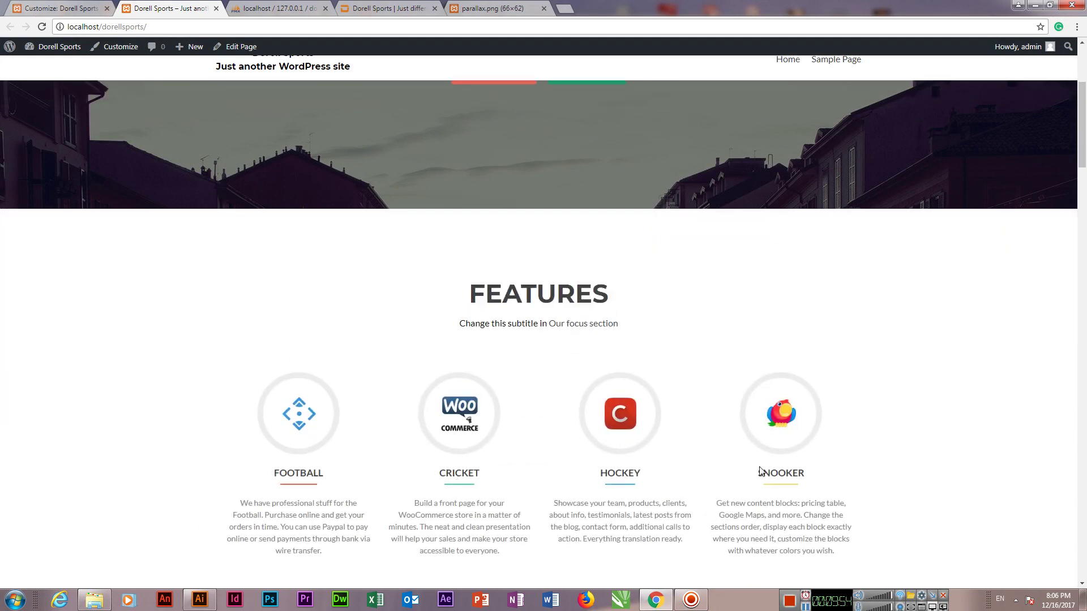
{"action": "scroll", "coordinate": [150, 400], "scroll_direction": "down", "scroll_amount": 2}
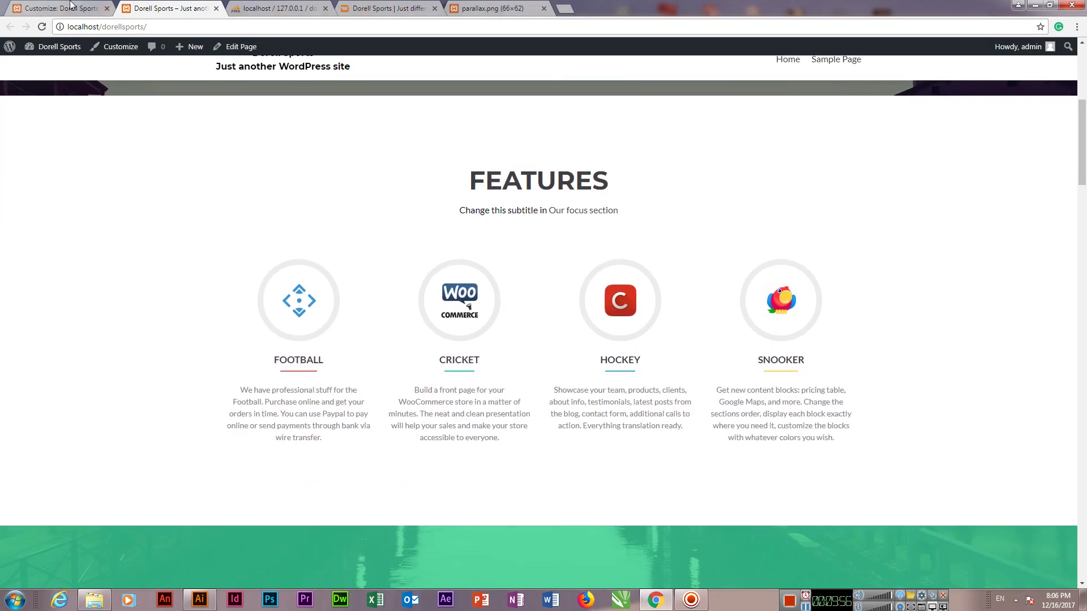
{"action": "left_click", "coordinate": [71, 7]}
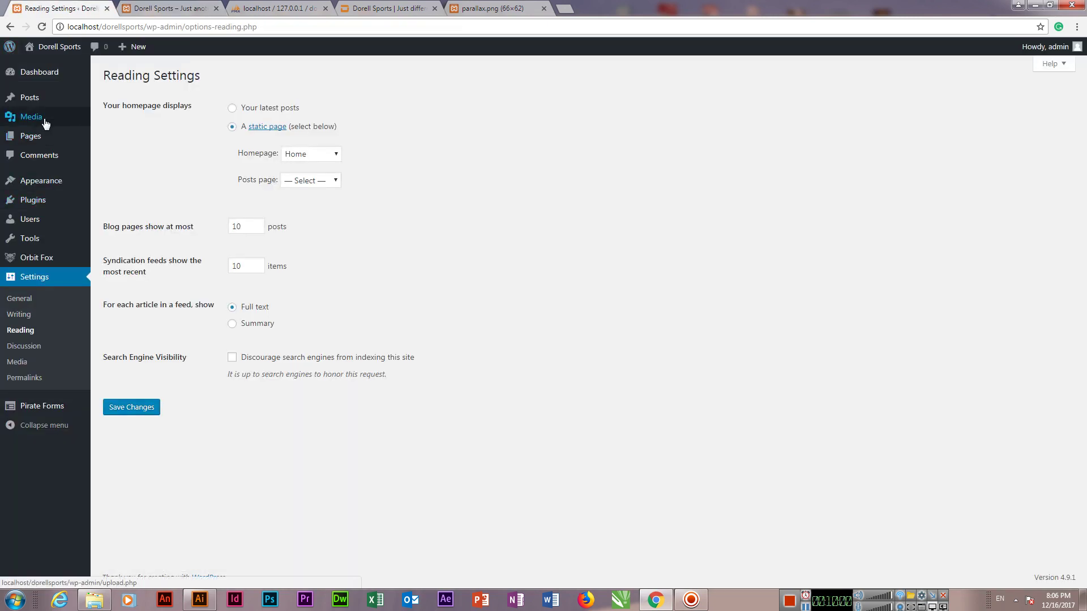
{"action": "mouse_move", "coordinate": [45, 124]}
{"action": "left_click", "coordinate": [100, 119]}
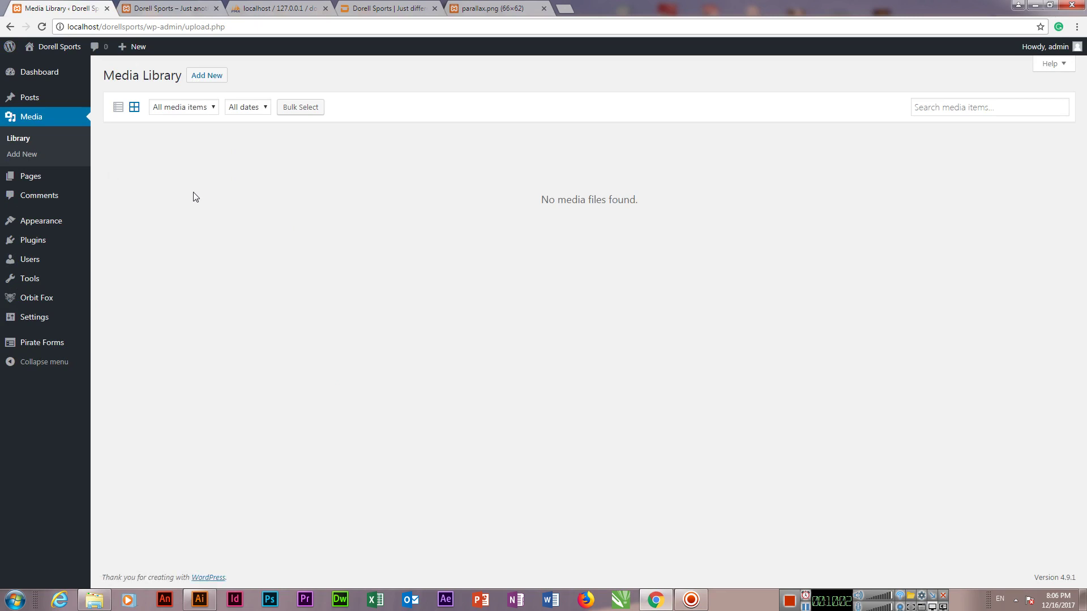
Step: View the parallax.png image tab, then return to the Media Library
{"action": "left_click", "coordinate": [469, 8]}
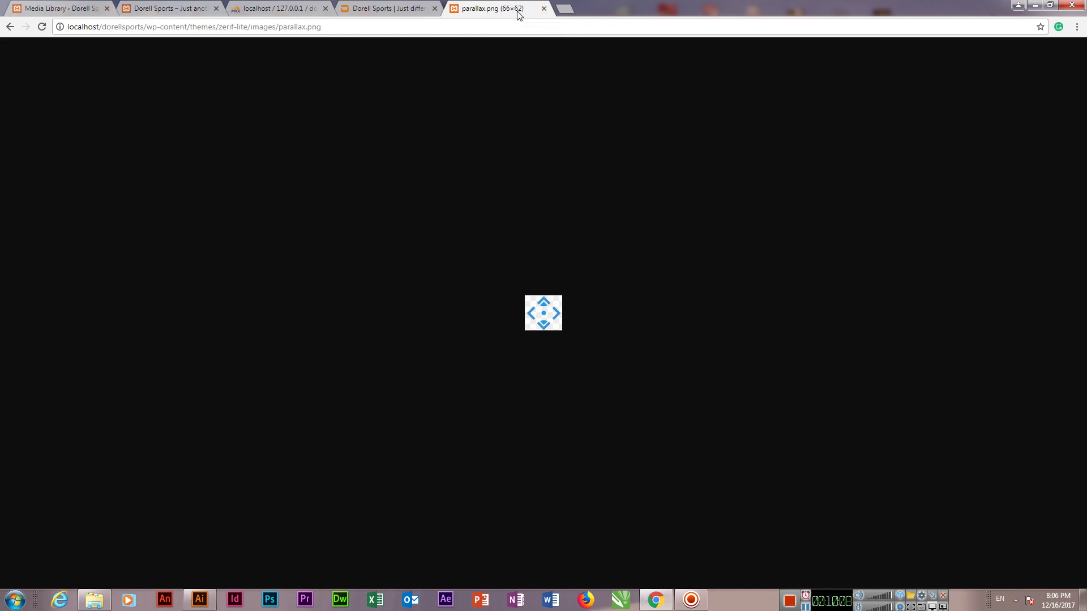
{"action": "key", "text": "ctrl+1"}
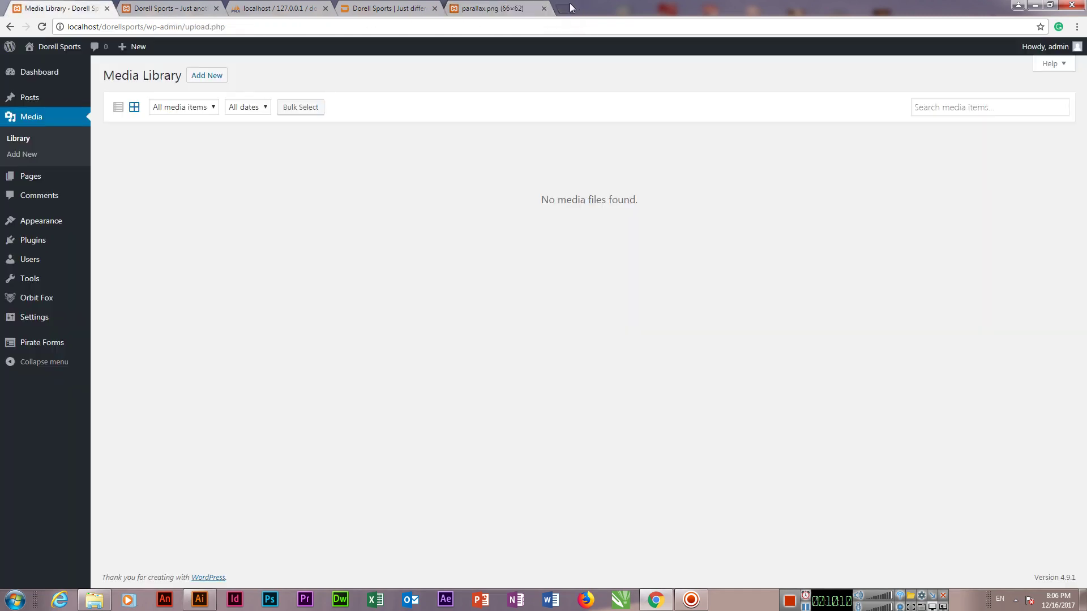
{"action": "left_click", "coordinate": [565, 9]}
Step: Go to flaticon.com and search for 'football' icons
{"action": "type", "text": "flaticon.com"}
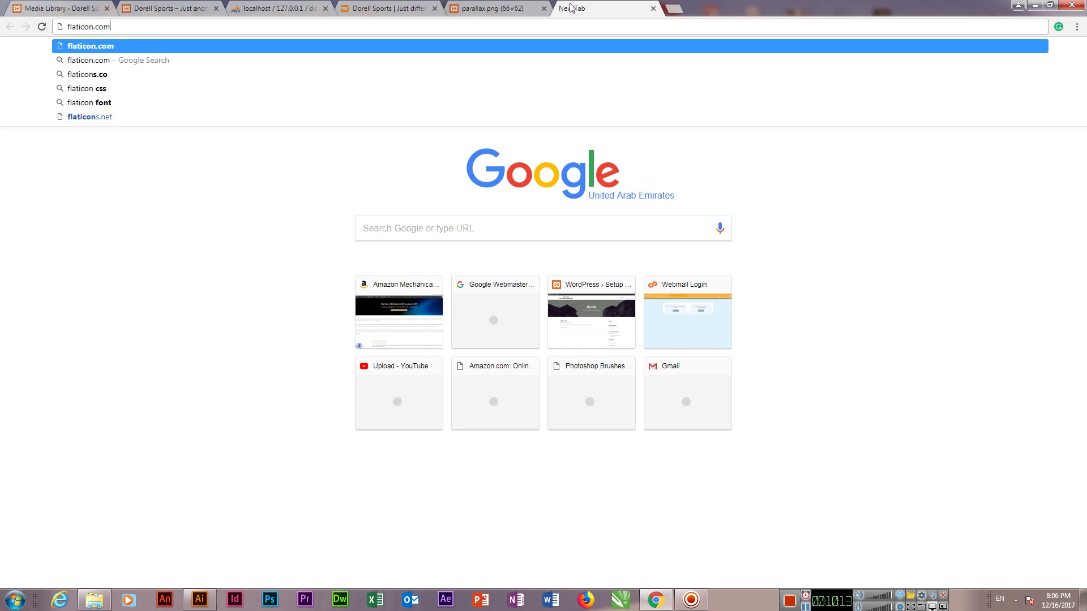
{"action": "key", "text": "Return"}
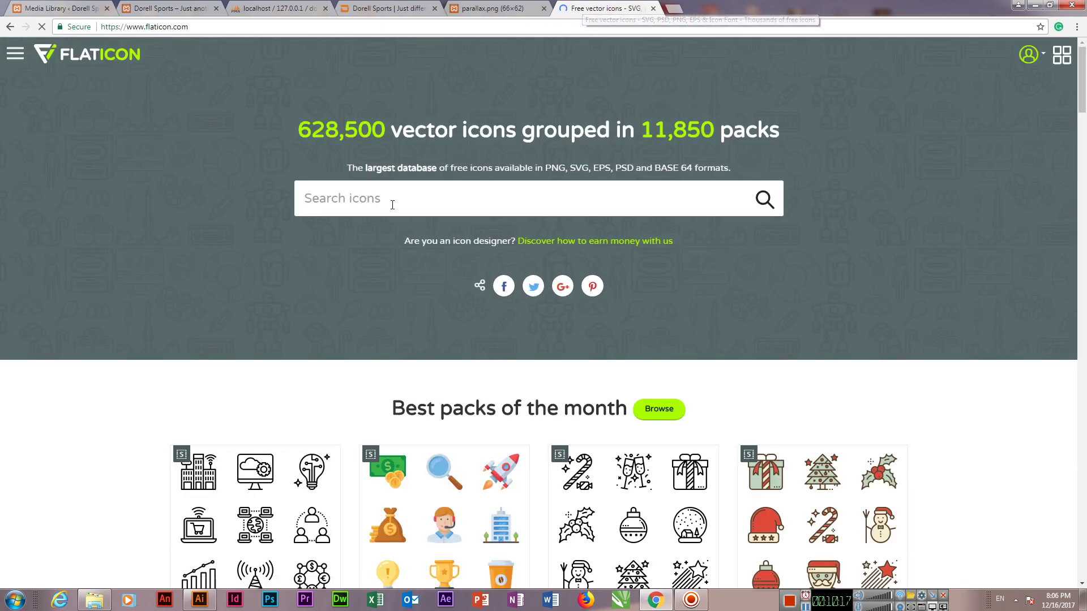
{"action": "type", "text": "foor"}
{"action": "key", "text": "BackSpace"}
{"action": "type", "text": "tball"}
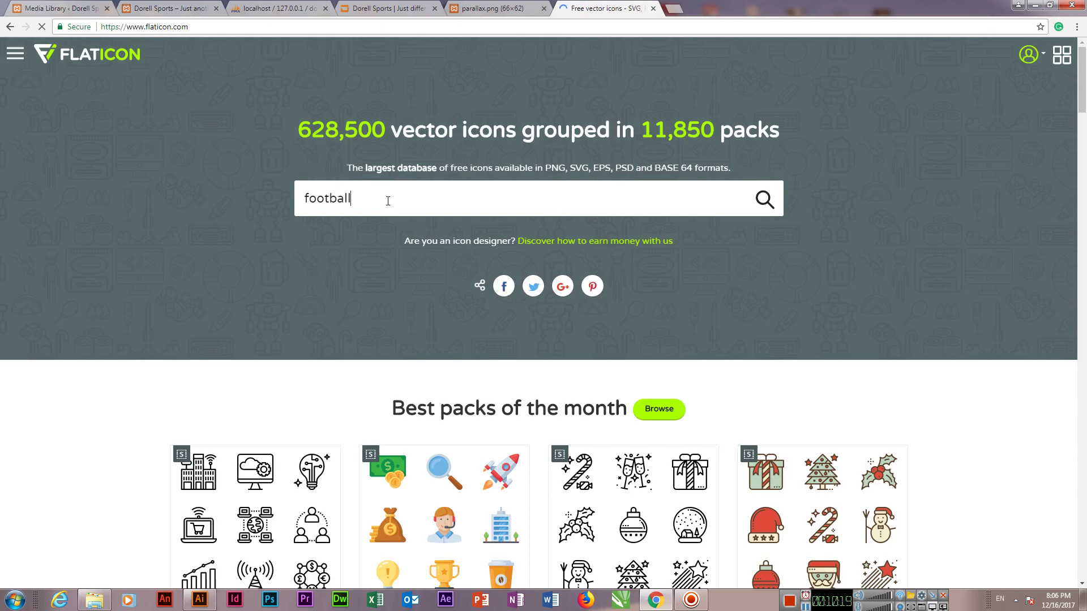
{"action": "key", "text": "Return"}
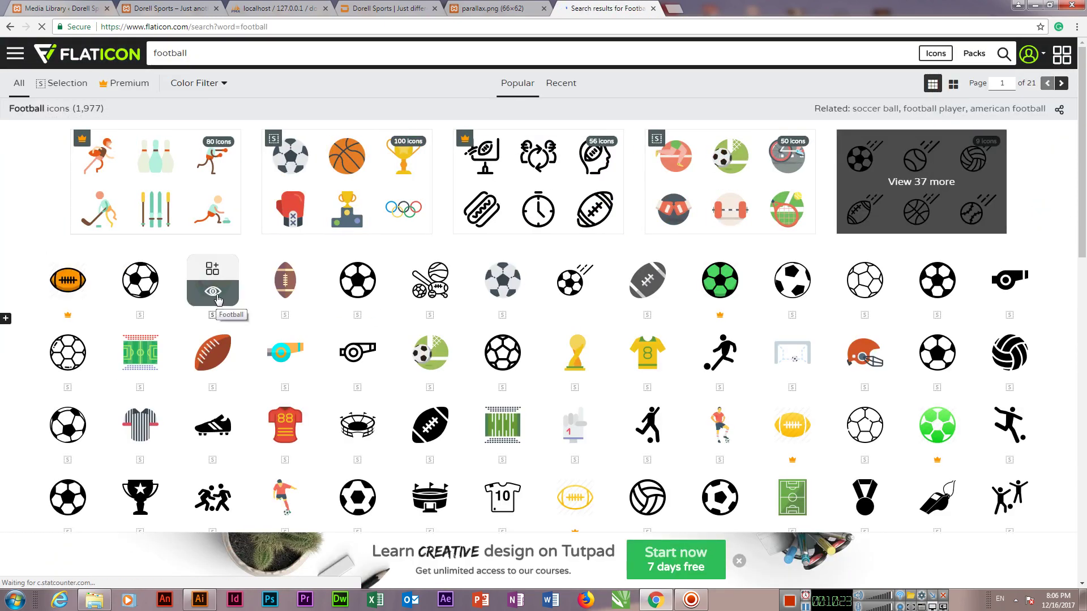
Step: Download the third football icon as a free 64-pixel PNG, football.png
{"action": "left_click", "coordinate": [218, 298]}
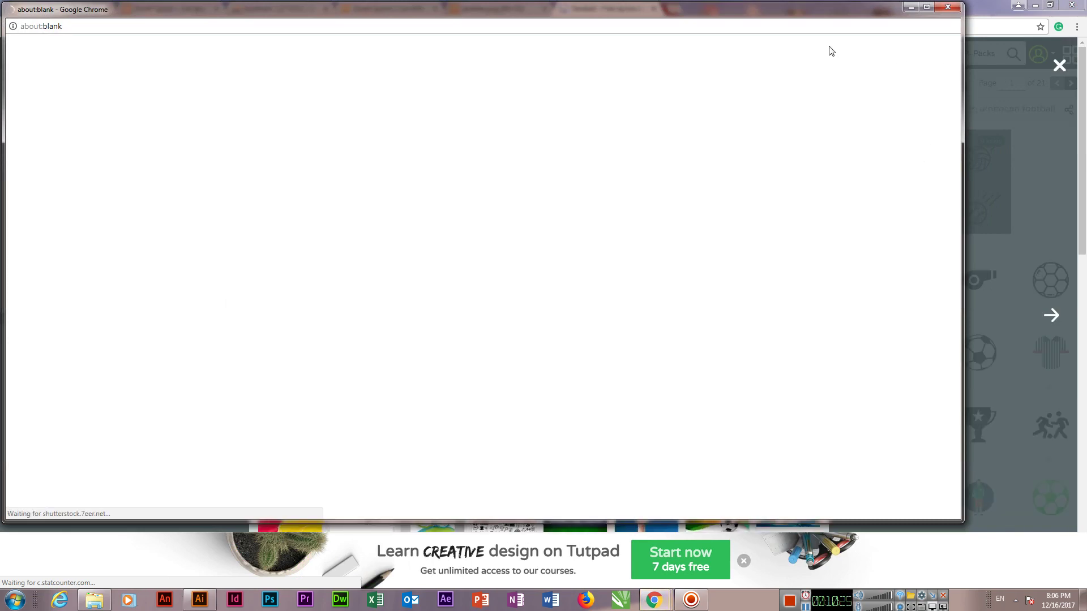
{"action": "left_click", "coordinate": [948, 7]}
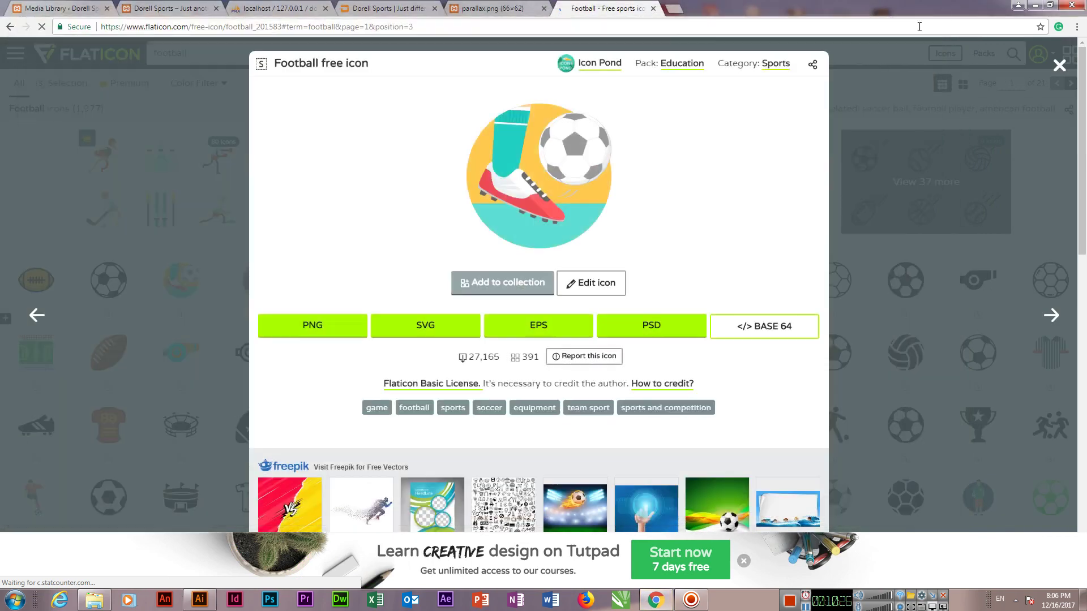
{"action": "left_click", "coordinate": [328, 332]}
{"action": "scroll", "coordinate": [397, 317], "scroll_direction": "down", "scroll_amount": 2}
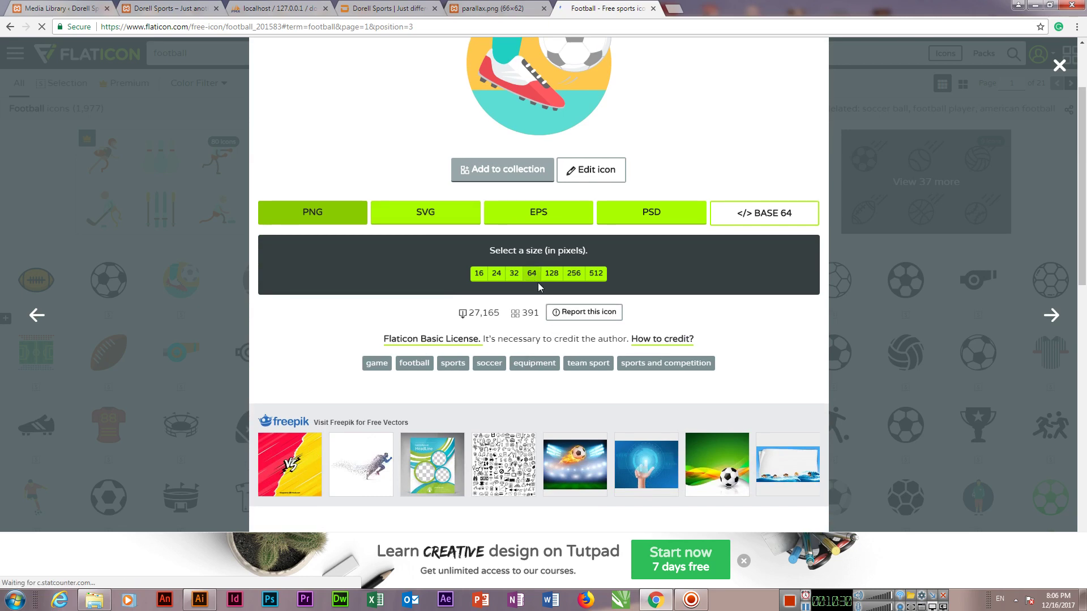
{"action": "left_click", "coordinate": [535, 277]}
{"action": "left_click", "coordinate": [673, 275]}
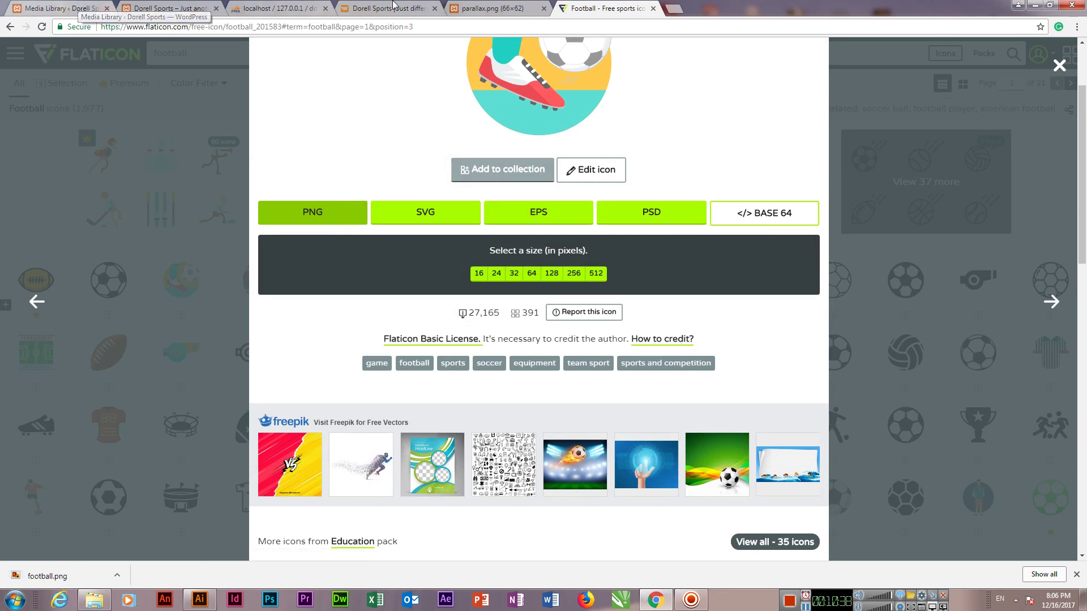
{"action": "left_click", "coordinate": [484, 7]}
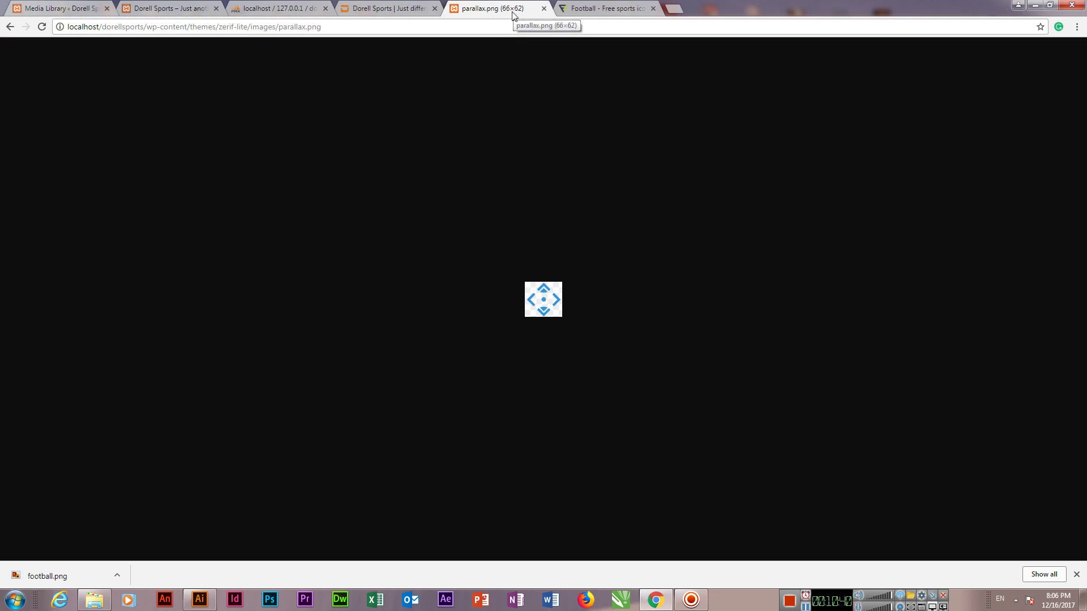